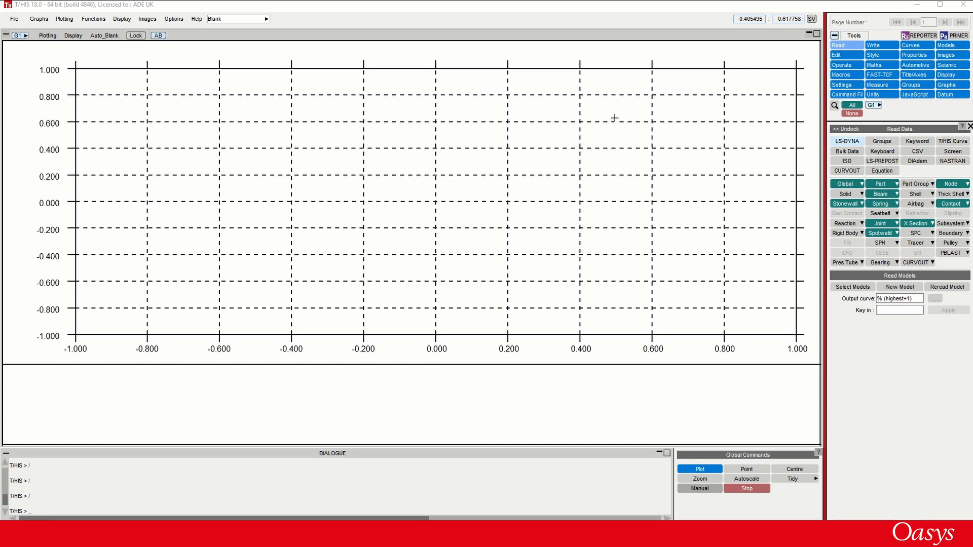
- Read and plot the X, Y, Z and magnitude displacement curves for node 10175835 of model M1
{"action": "left_click", "coordinate": [951, 184]}
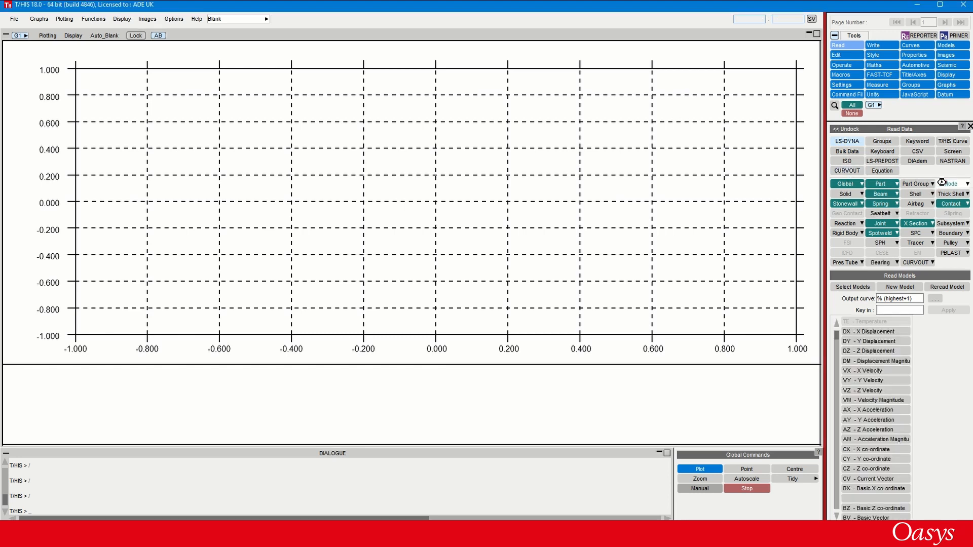
{"action": "left_click", "coordinate": [849, 363], "text": "shift"}
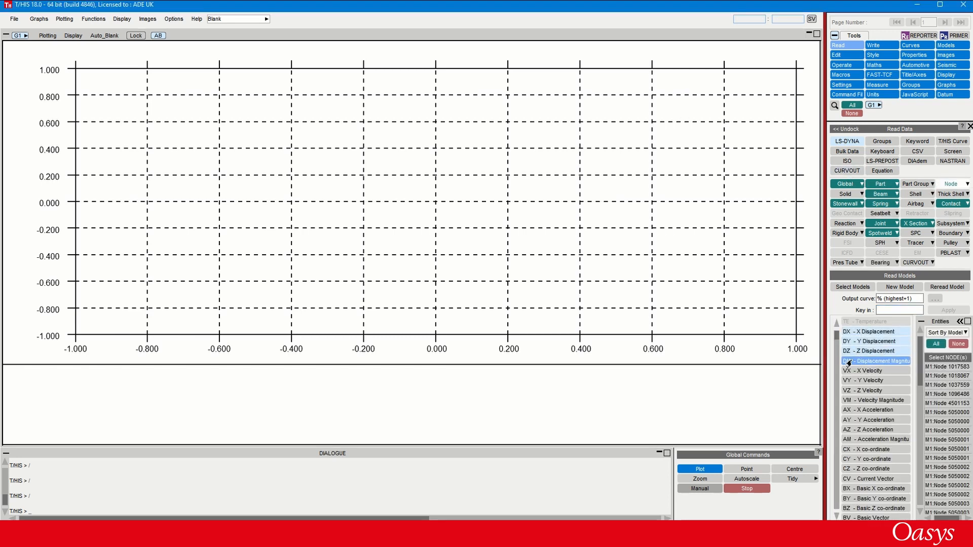
{"action": "left_click", "coordinate": [927, 368]}
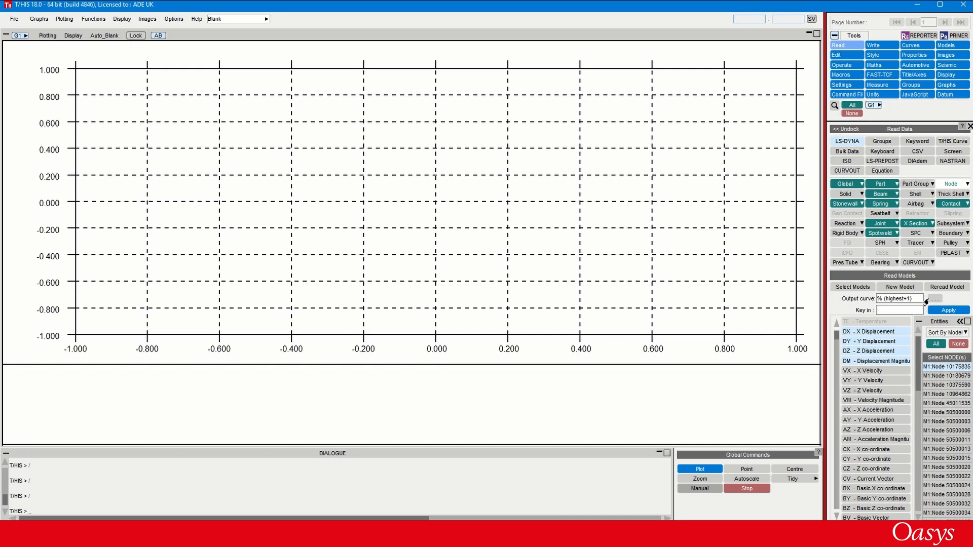
{"action": "left_click", "coordinate": [947, 310]}
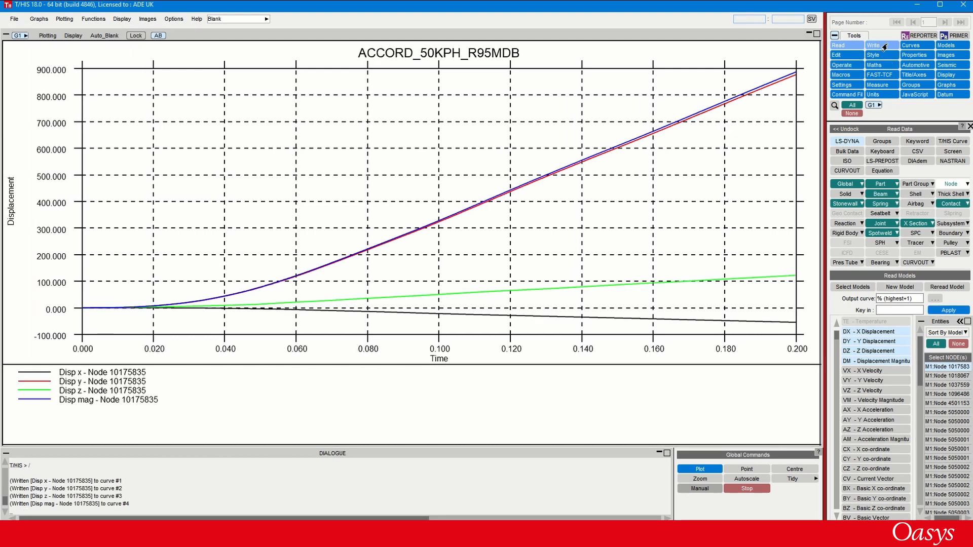
- Launch REPORTER and start a report from the Executive 16:9 Landscape 1x1 Layout template
{"action": "left_click", "coordinate": [910, 35]}
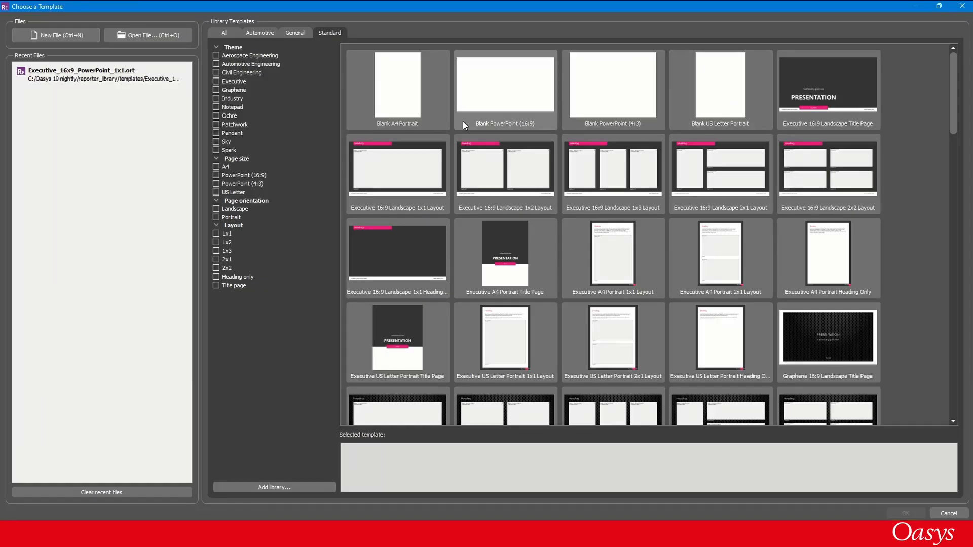
{"action": "double_click", "coordinate": [394, 175]}
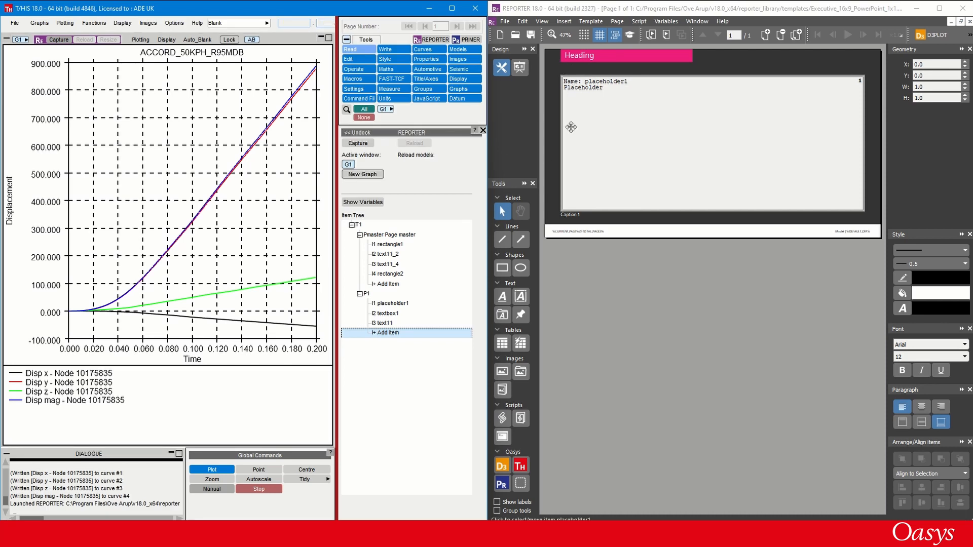
- Capture graph G1 into placeholder1 on page P1, resized to the placeholder's aspect ratio and without the Disp mag curve
{"action": "left_click", "coordinate": [386, 304]}
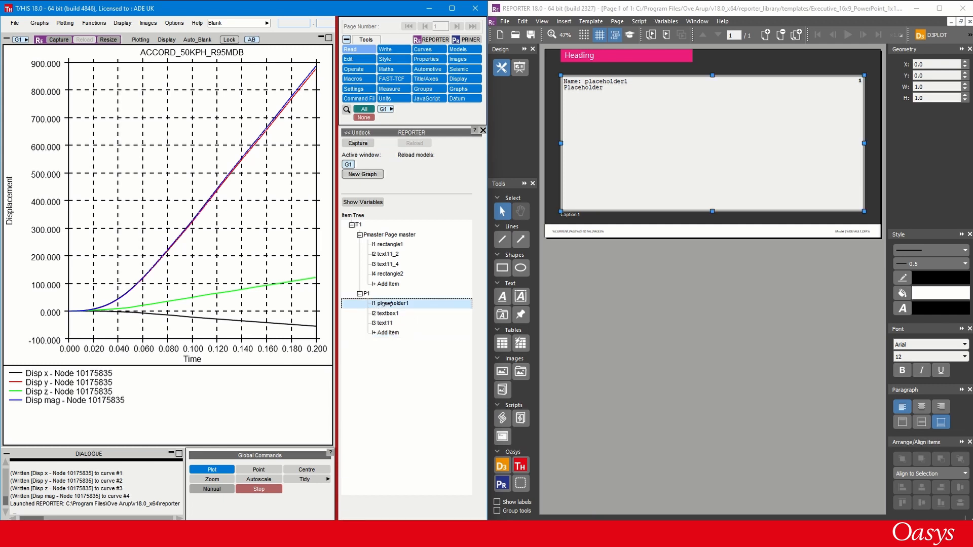
{"action": "left_click", "coordinate": [107, 40]}
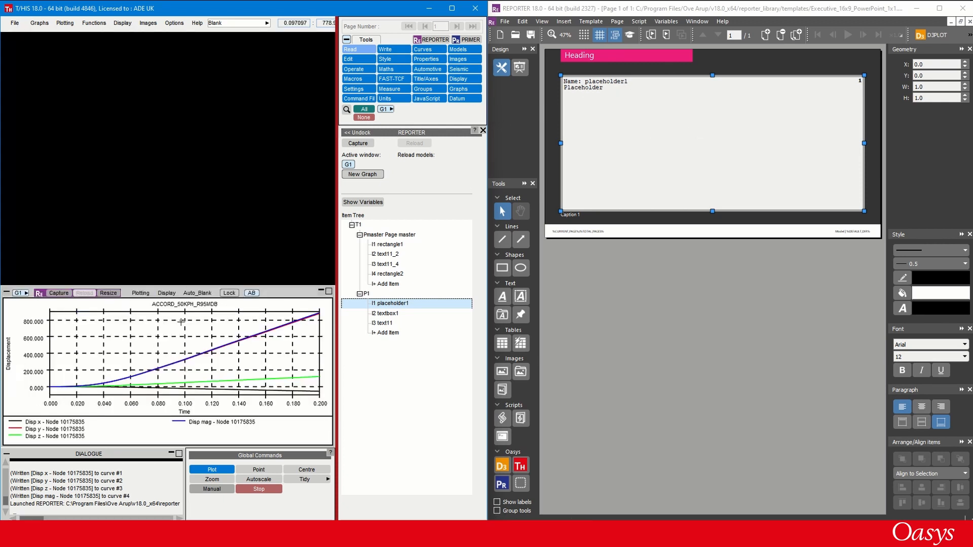
{"action": "left_click", "coordinate": [179, 422]}
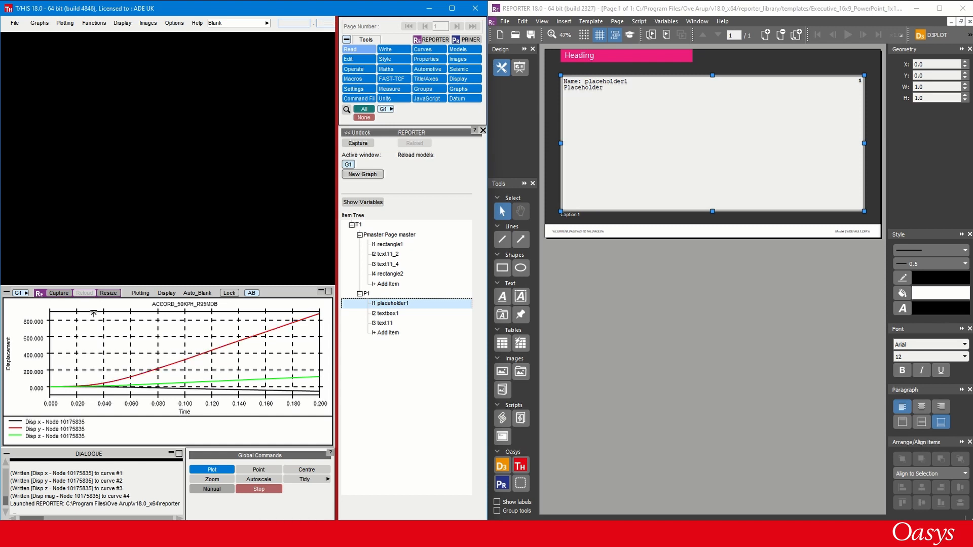
{"action": "left_click", "coordinate": [58, 293]}
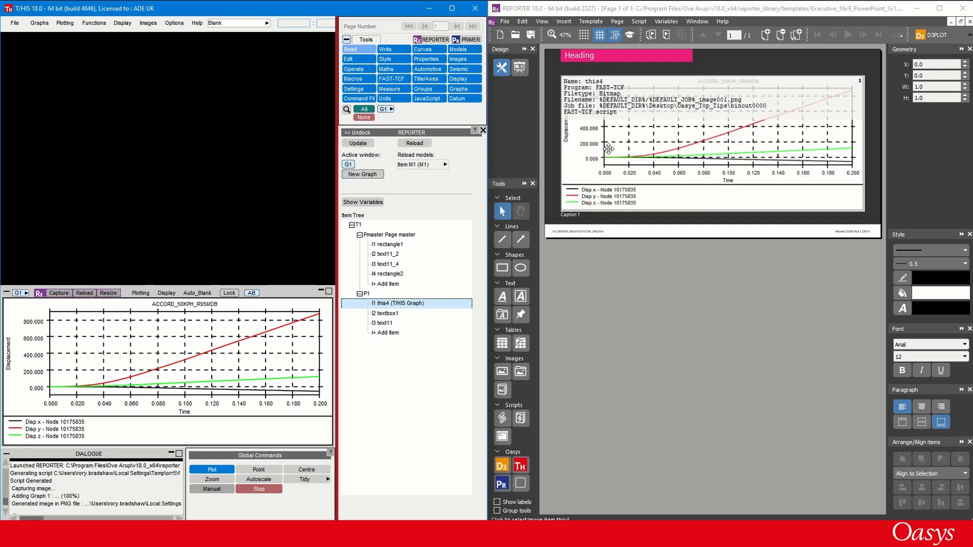
- Switch to REPORTER and review the template's variables, including the minimum and maximum y over all curves
{"action": "left_click", "coordinate": [664, 22]}
{"action": "left_click", "coordinate": [664, 32]}
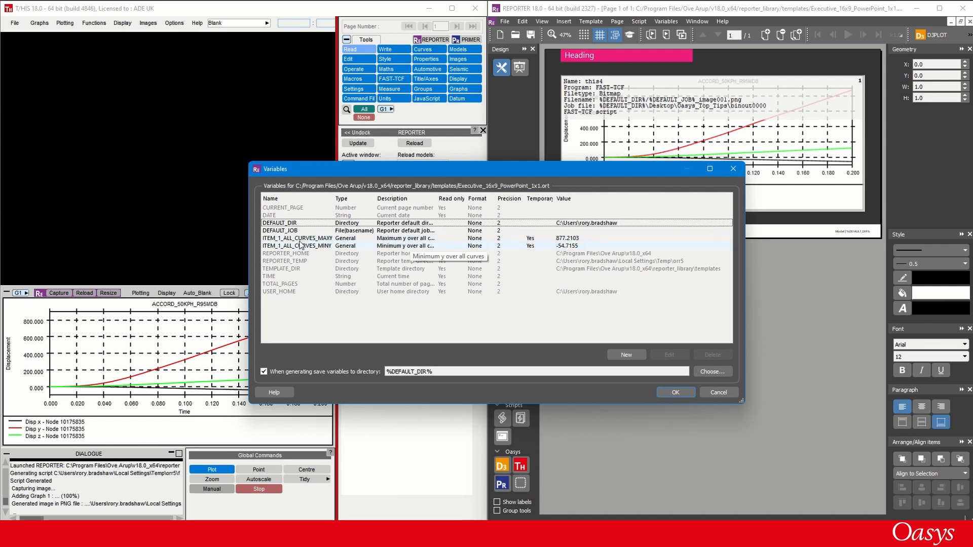
{"action": "left_click", "coordinate": [663, 393]}
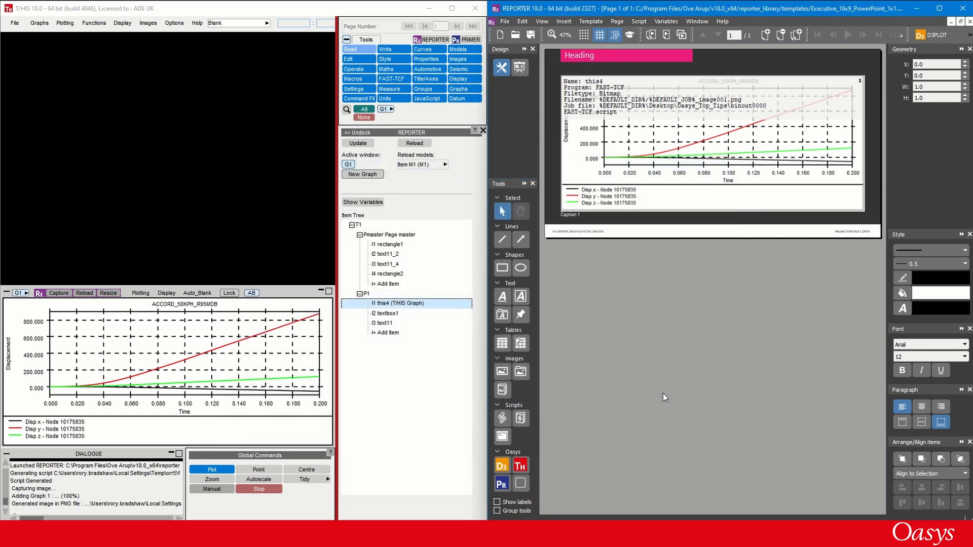
- In T/HIS, assign the graph item's two existing variables to the Disp x and Disp y curves, and add one for Disp z
{"action": "left_click", "coordinate": [372, 202]}
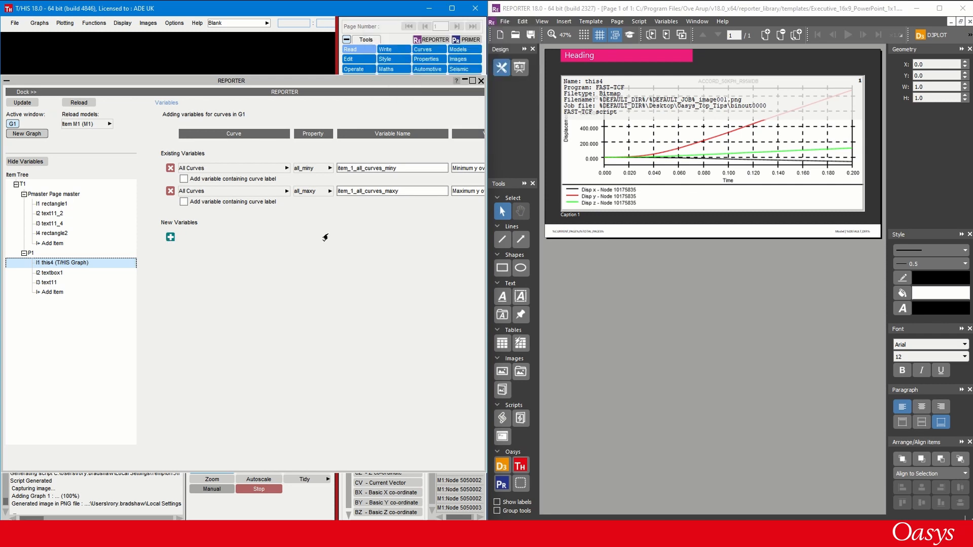
{"action": "left_click", "coordinate": [451, 8]}
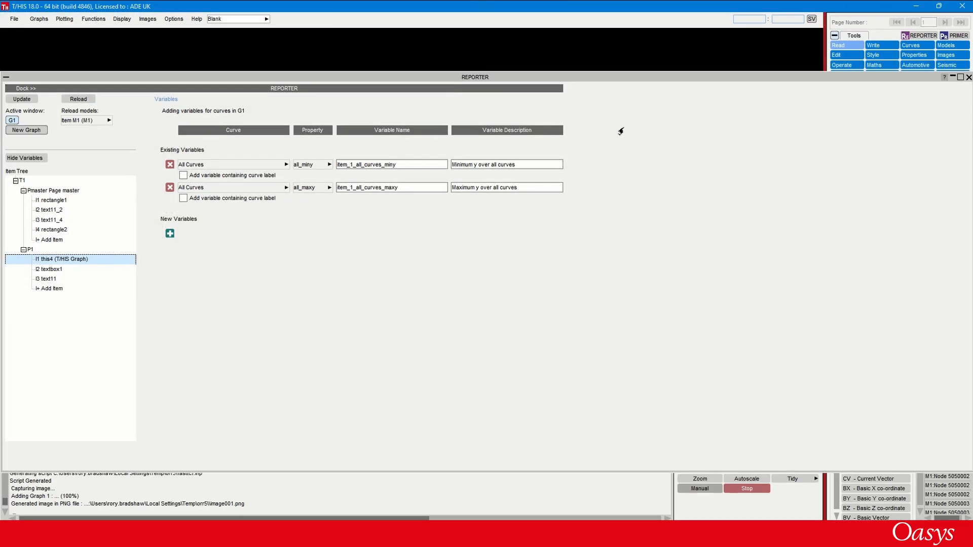
{"action": "left_click", "coordinate": [257, 166]}
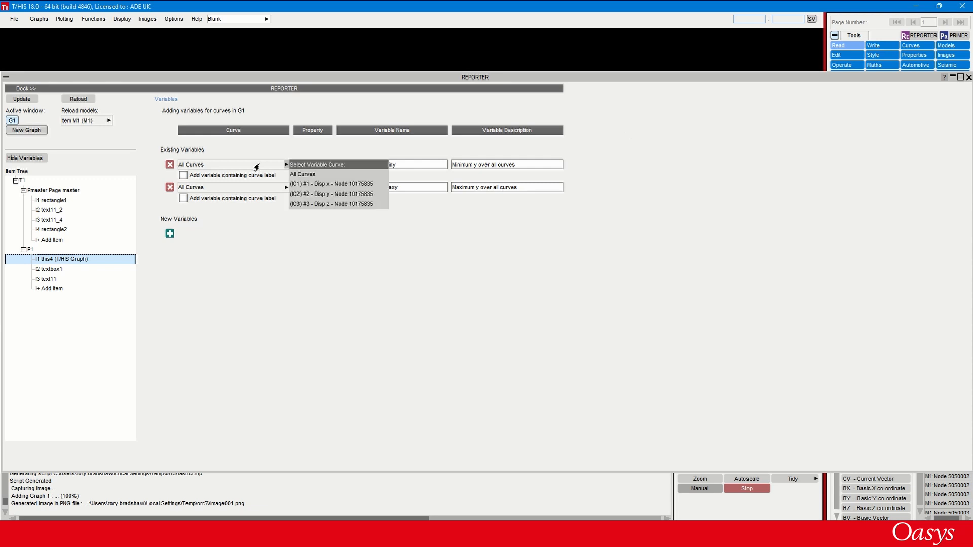
{"action": "left_click", "coordinate": [303, 184]}
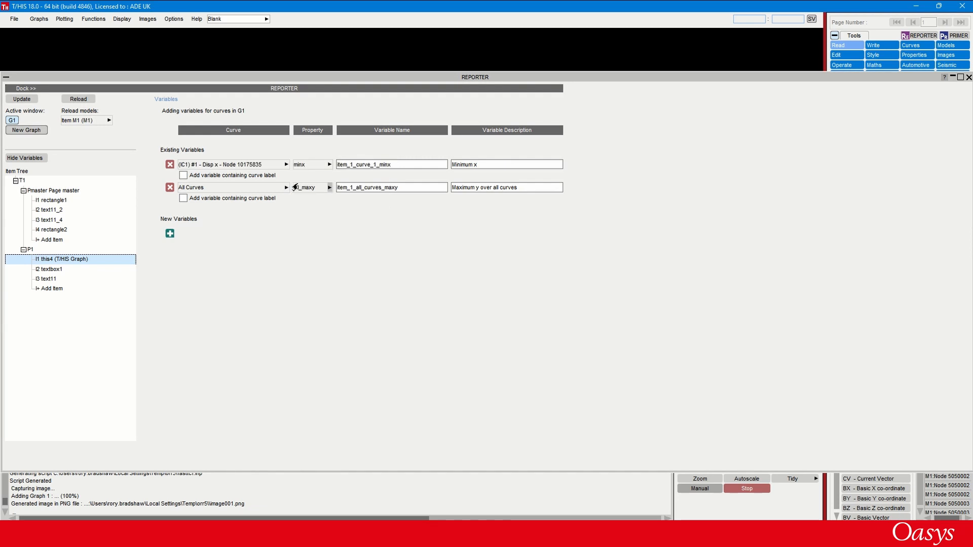
{"action": "left_click", "coordinate": [282, 188]}
{"action": "left_click", "coordinate": [303, 218]}
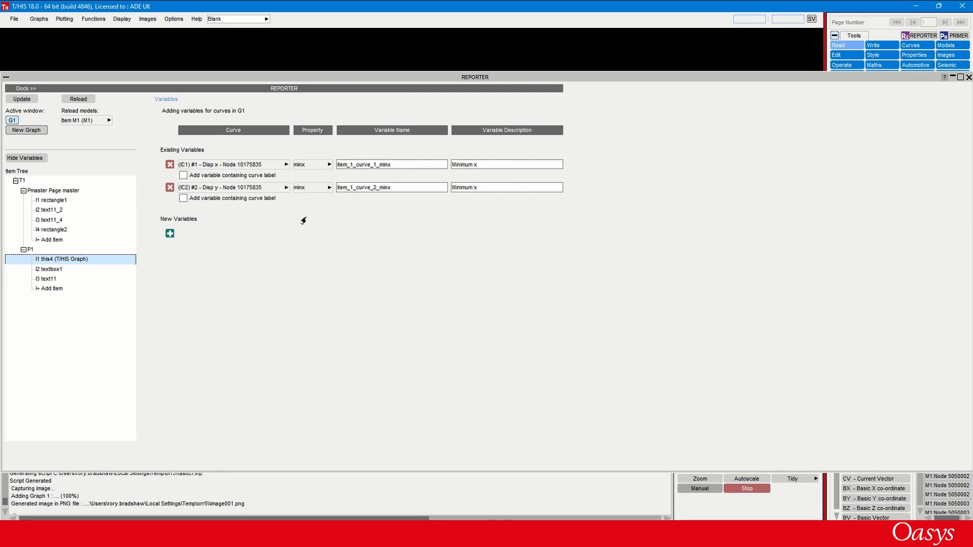
{"action": "left_click", "coordinate": [169, 234]}
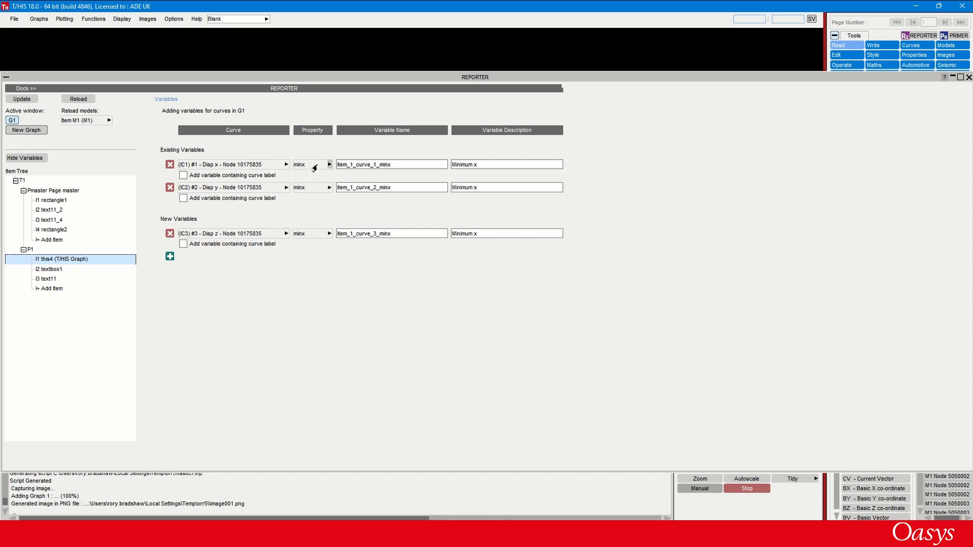
- Set the property of the Disp x, Disp y and Disp z variables to max
{"action": "left_click", "coordinate": [329, 164]}
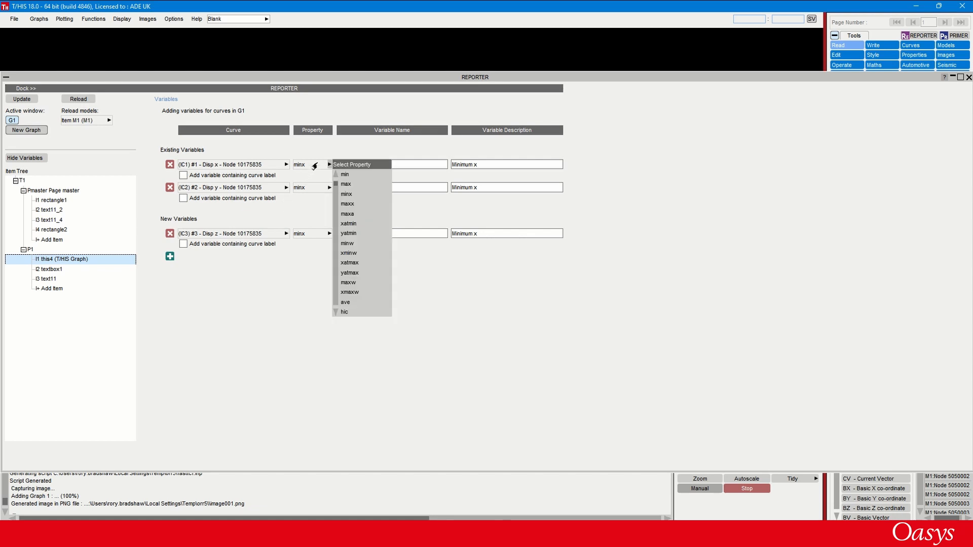
{"action": "left_click", "coordinate": [346, 184]}
{"action": "left_click", "coordinate": [328, 187]}
{"action": "left_click", "coordinate": [346, 210]}
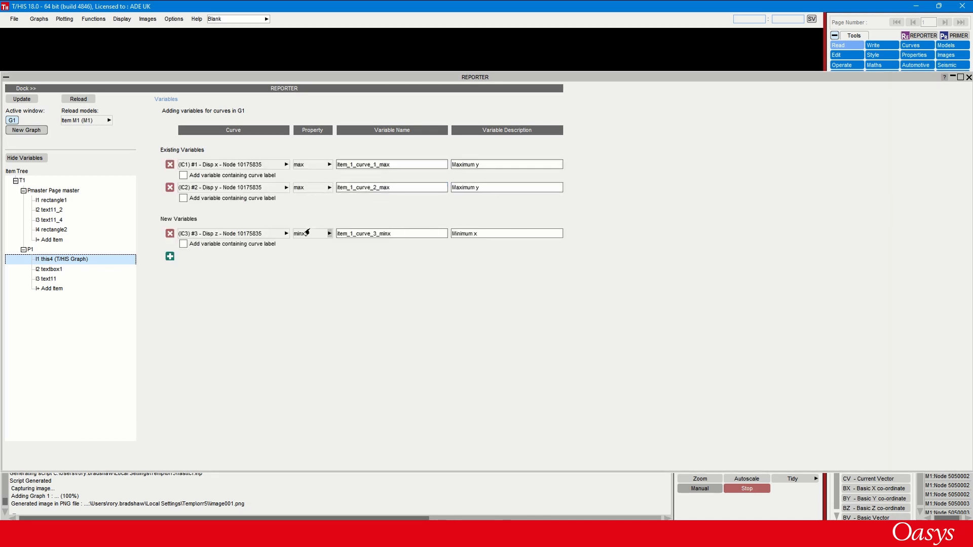
{"action": "left_click", "coordinate": [328, 233]}
{"action": "left_click", "coordinate": [345, 253]}
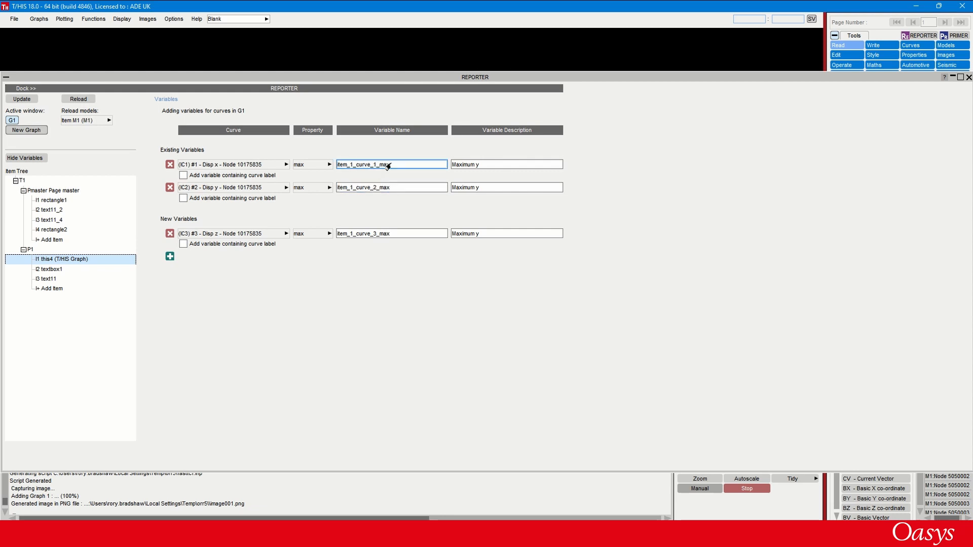
- Rename the variables for the Disp x, Disp y and Disp z curves to MAX_X, MAX_Y and MAX_Z
{"action": "left_click_drag", "start_coordinate": [390, 166], "coordinate": [328, 167]}
{"action": "type", "text": "M"}
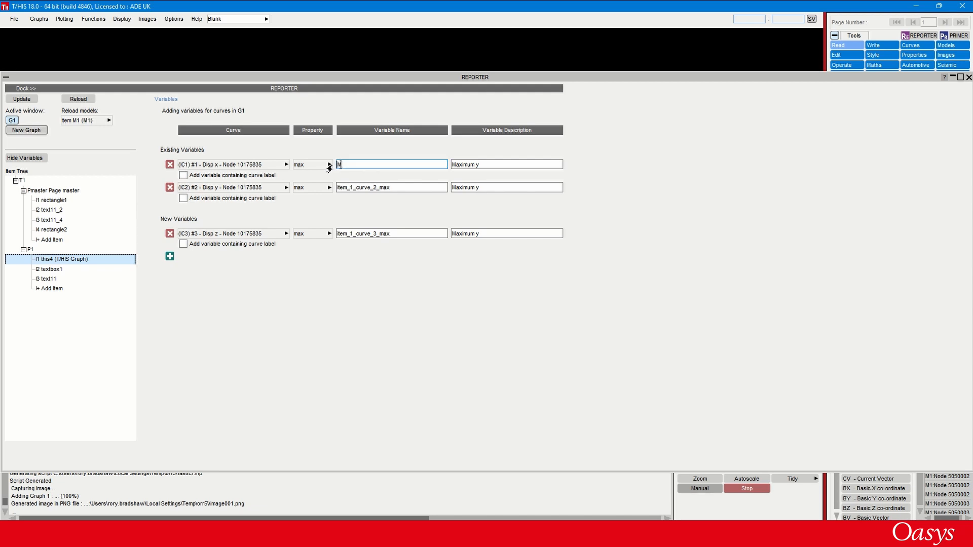
{"action": "type", "text": "AX_X"}
{"action": "left_click_drag", "start_coordinate": [391, 188], "coordinate": [328, 188]}
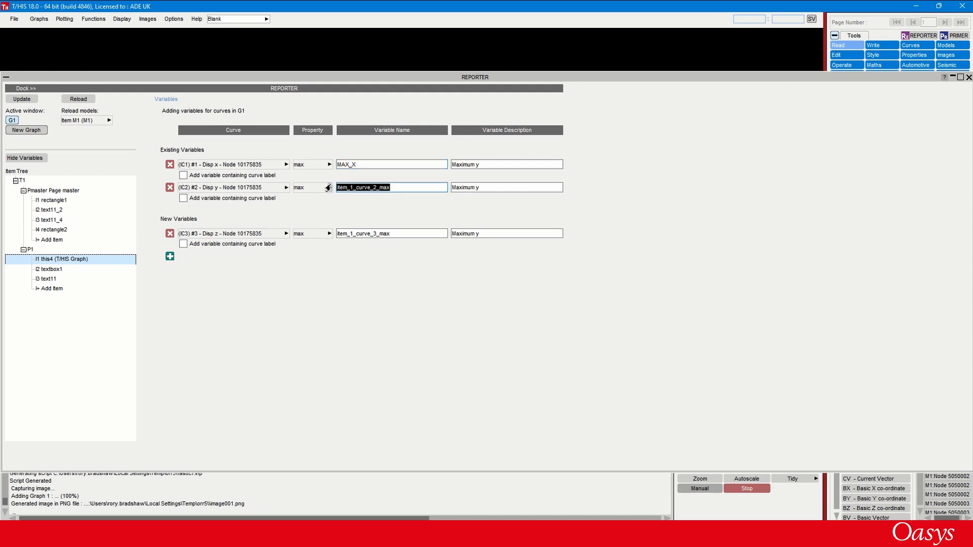
{"action": "type", "text": "MAX_Y"}
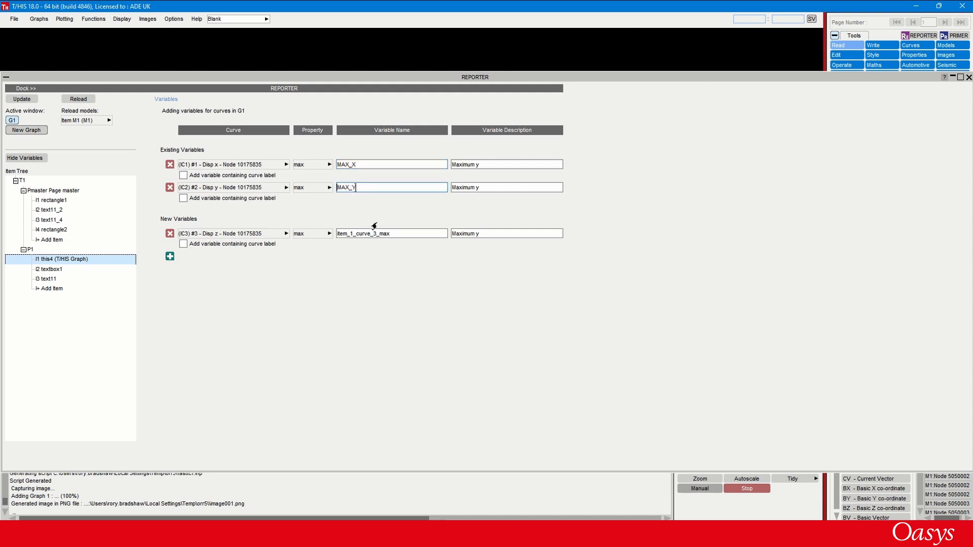
{"action": "left_click_drag", "start_coordinate": [393, 233], "coordinate": [312, 234]}
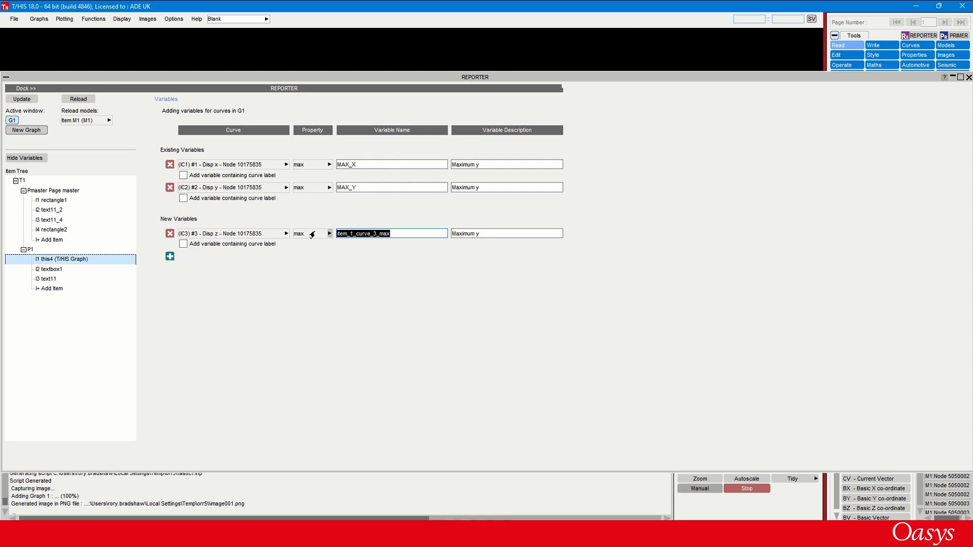
{"action": "type", "text": "MAX_Z"}
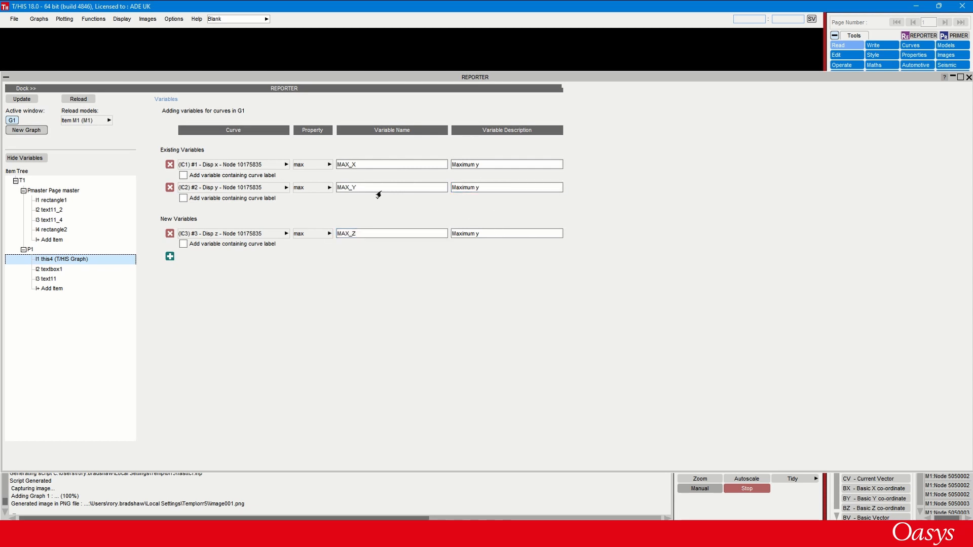
- Enable an additional variable containing the curve label for each of MAX_X, MAX_Y and MAX_Z
{"action": "left_click", "coordinate": [183, 175]}
{"action": "left_click", "coordinate": [183, 198]}
{"action": "left_click", "coordinate": [183, 244]}
{"action": "left_click", "coordinate": [351, 167]}
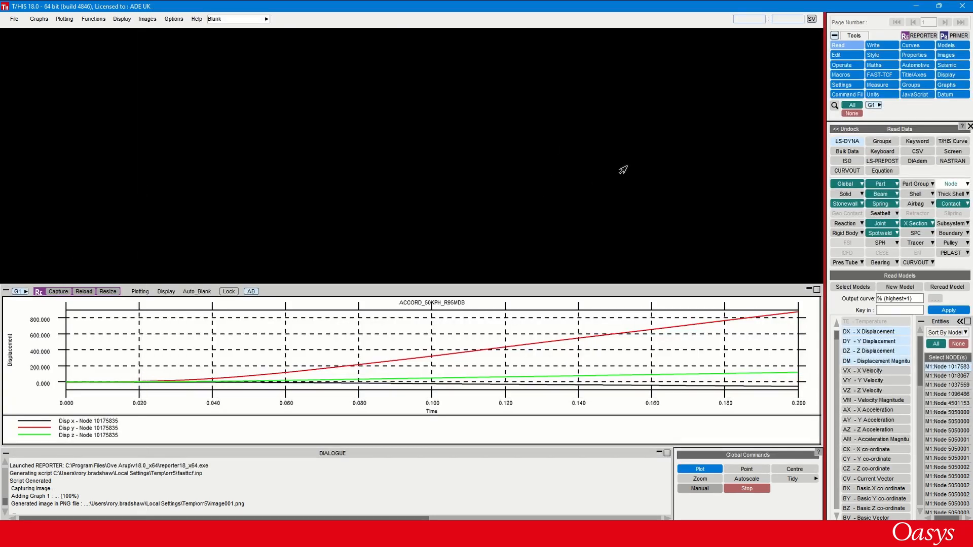
- Resize the graph to the selected report item's aspect ratio and update the captured item in REPORTER
{"action": "left_click_drag", "start_coordinate": [623, 170], "coordinate": [629, 164]}
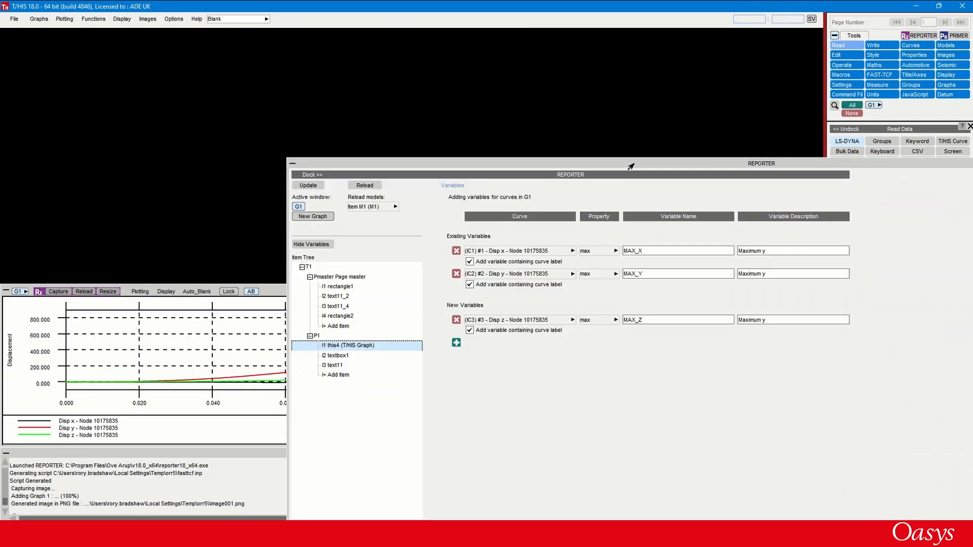
{"action": "left_click", "coordinate": [106, 293]}
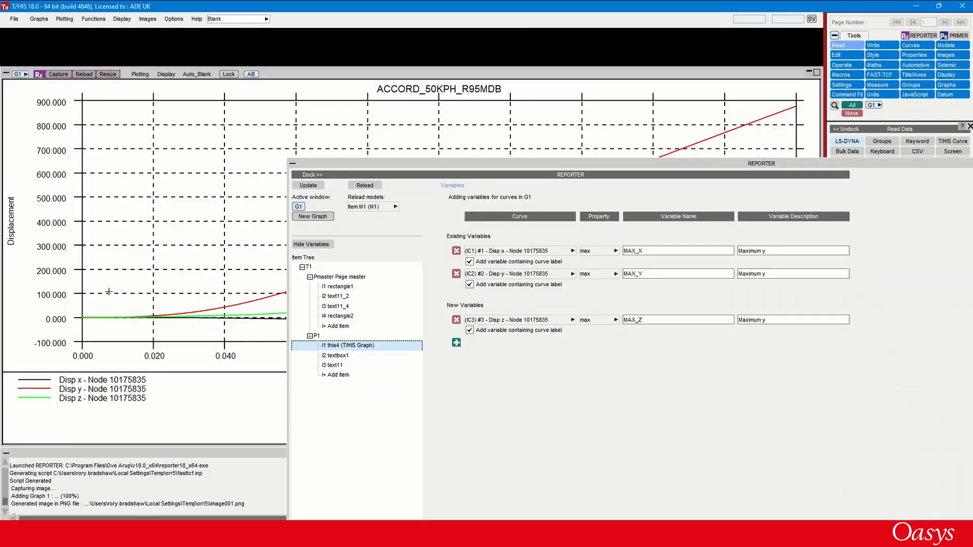
{"action": "left_click_drag", "start_coordinate": [462, 165], "coordinate": [335, 67]}
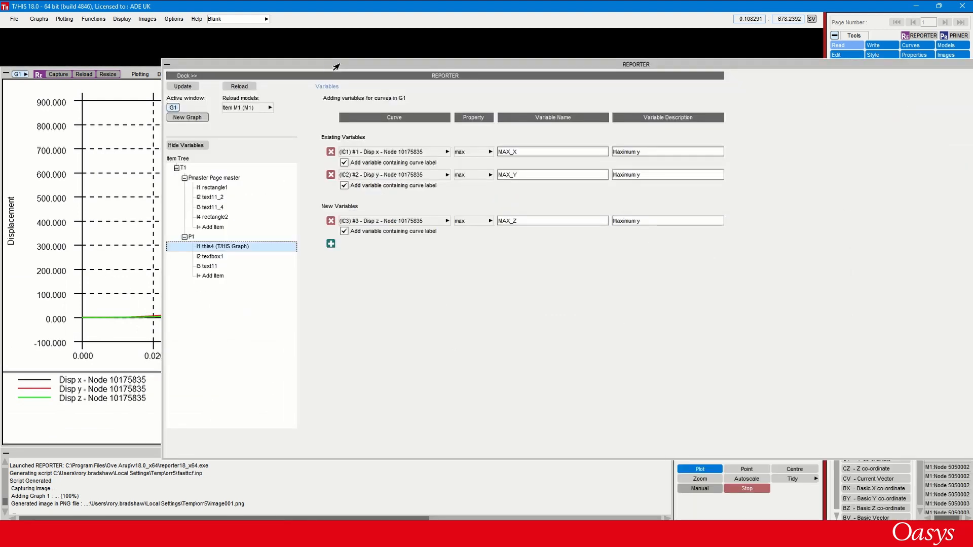
{"action": "left_click", "coordinate": [183, 87]}
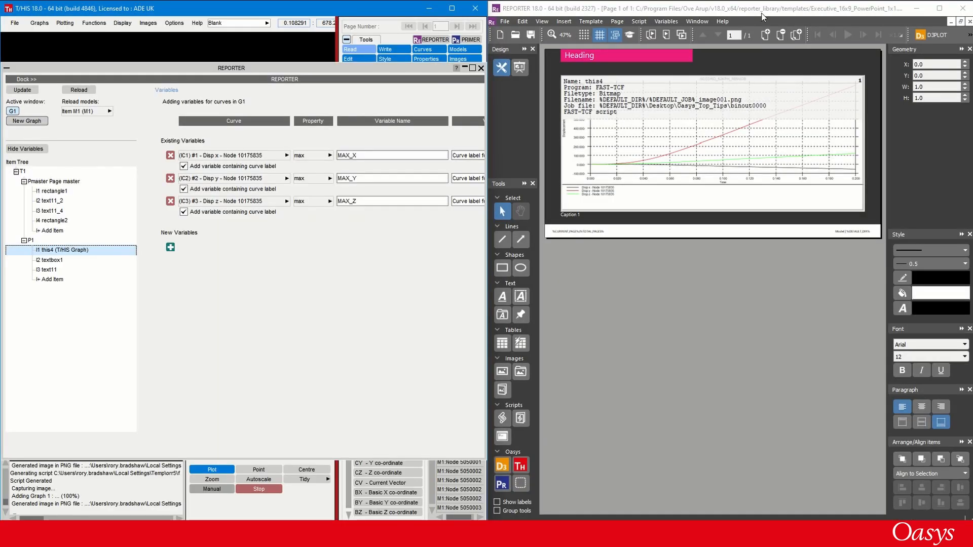
- Switch to REPORTER and examine the variable list for MAX_X, MAX_Y, MAX_Z and their curve labels, plus the variable commands
{"action": "left_click", "coordinate": [661, 21]}
{"action": "left_click", "coordinate": [665, 29]}
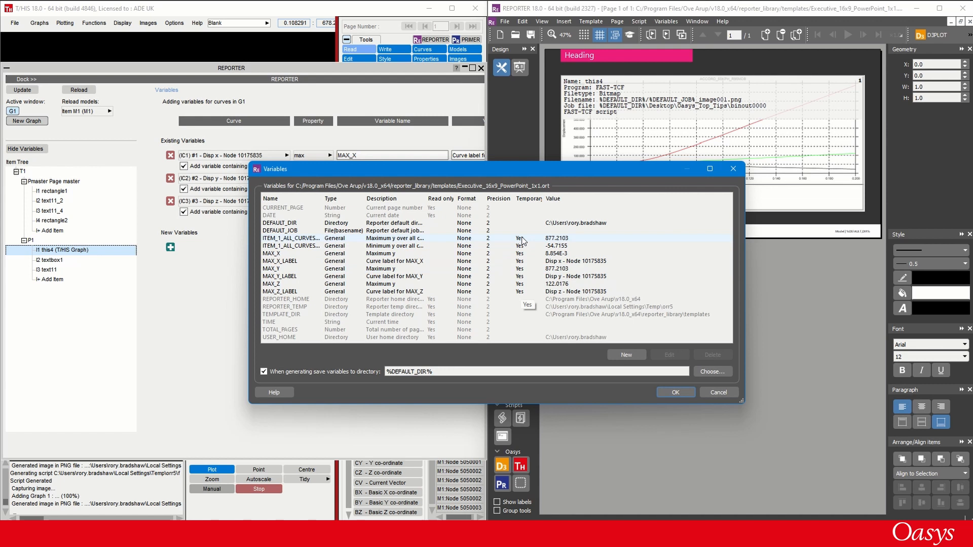
{"action": "left_click", "coordinate": [671, 391]}
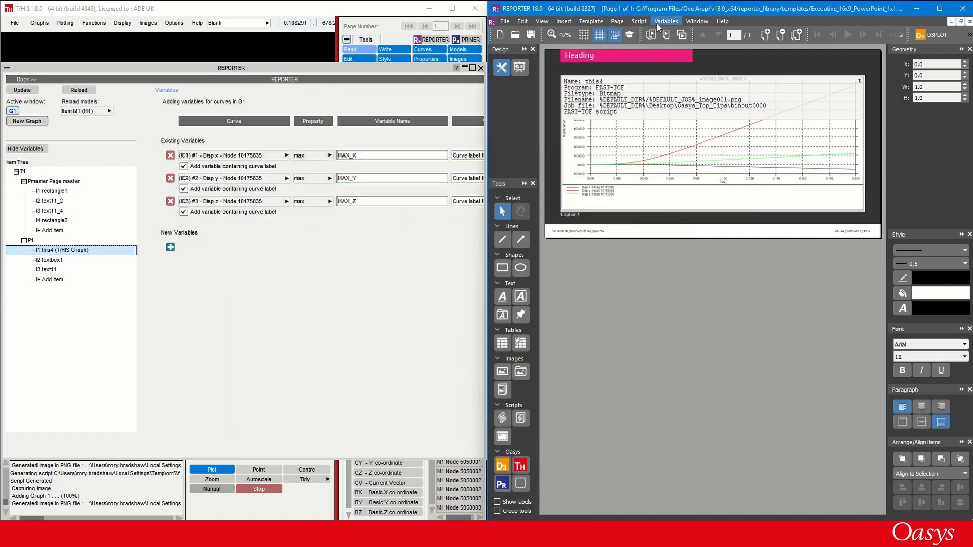
{"action": "left_click", "coordinate": [658, 21]}
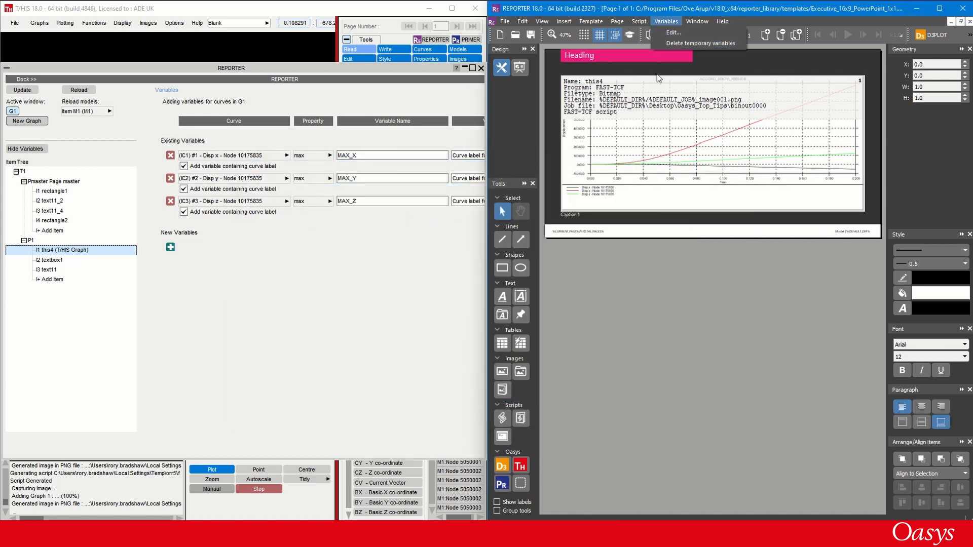
{"action": "left_click", "coordinate": [613, 271]}
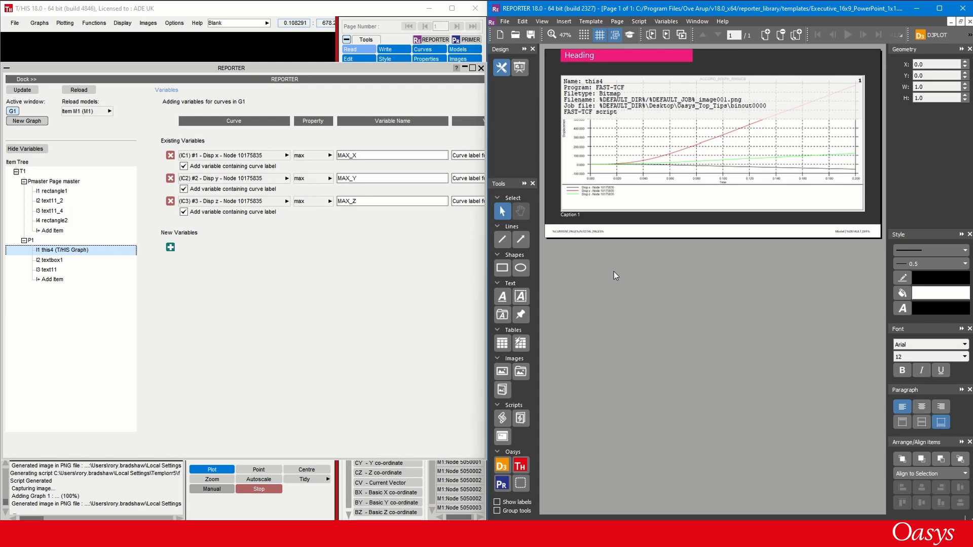
- Maximize the REPORTER window and duplicate the page containing the displacement graph
{"action": "left_click", "coordinate": [939, 8]}
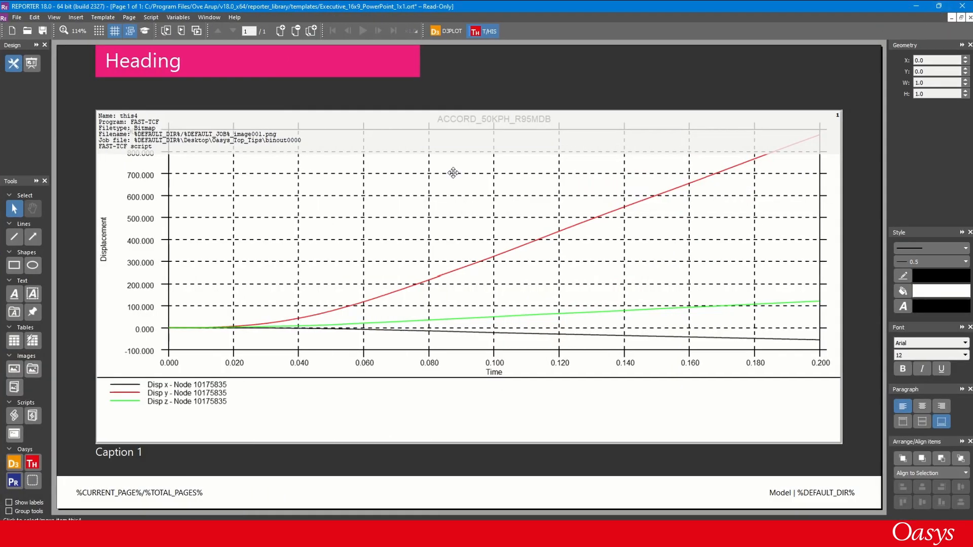
{"action": "left_click", "coordinate": [311, 32]}
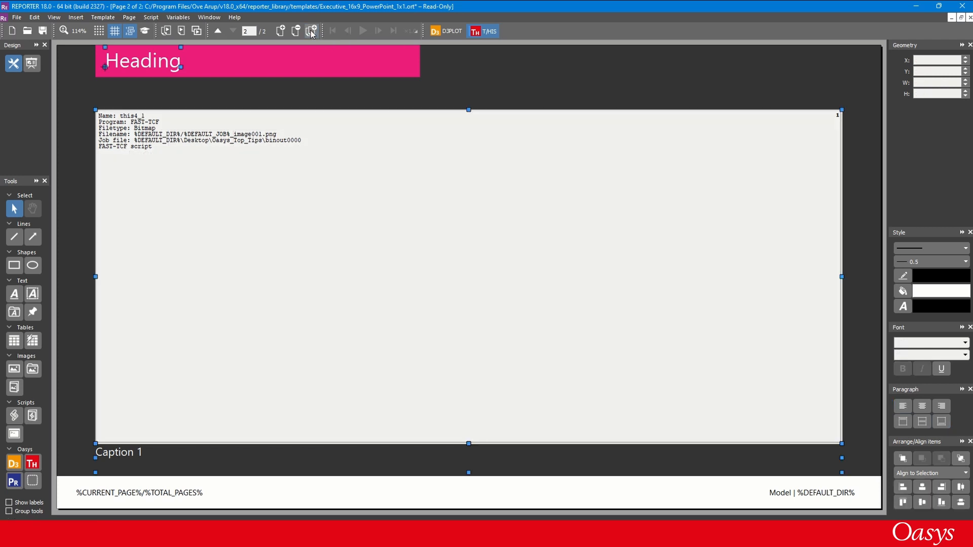
{"action": "left_click", "coordinate": [259, 114]}
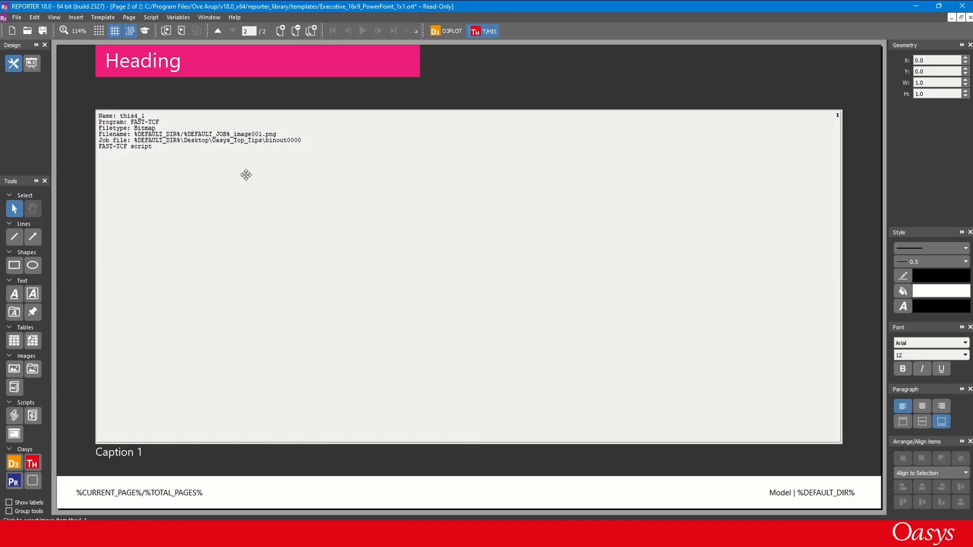
- Convert the duplicated page's graph item into a table with 4 rows and 3 columns
{"action": "left_click", "coordinate": [245, 174]}
{"action": "right_click", "coordinate": [245, 177]}
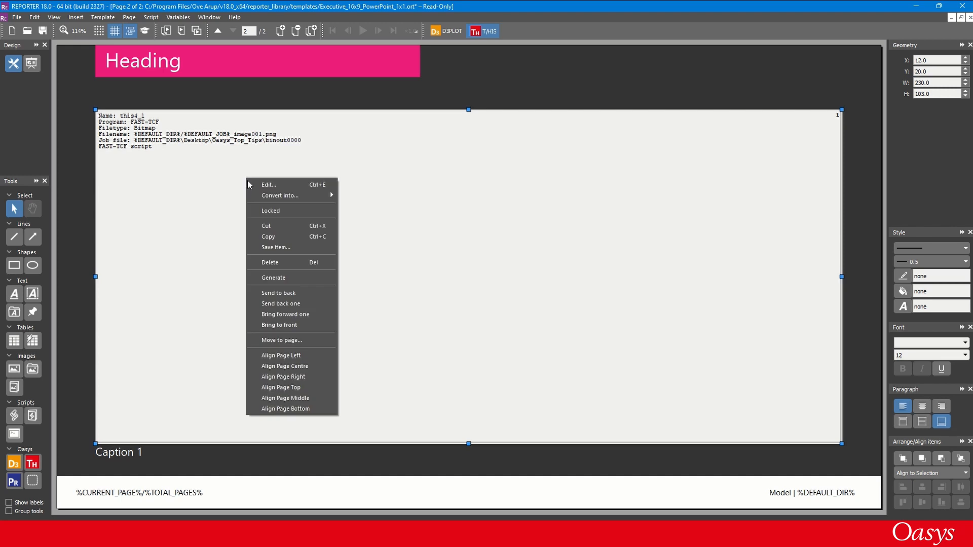
{"action": "mouse_move", "coordinate": [277, 195]}
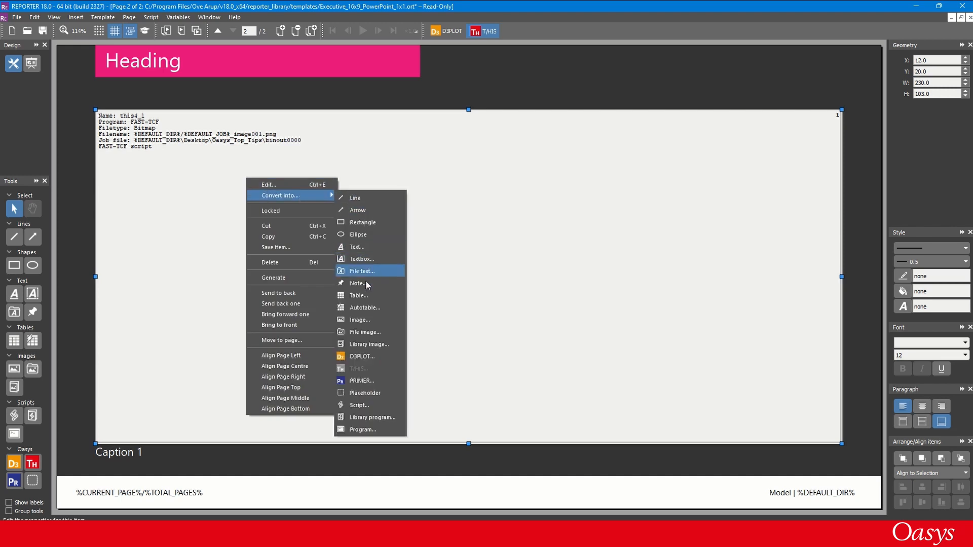
{"action": "left_click", "coordinate": [363, 295]}
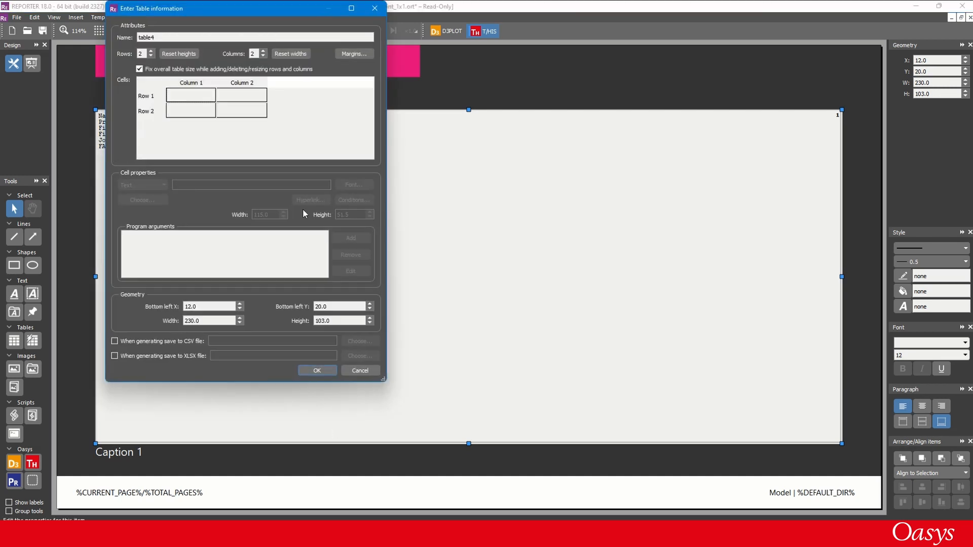
{"action": "left_click", "coordinate": [151, 51]}
{"action": "left_click", "coordinate": [151, 51]}
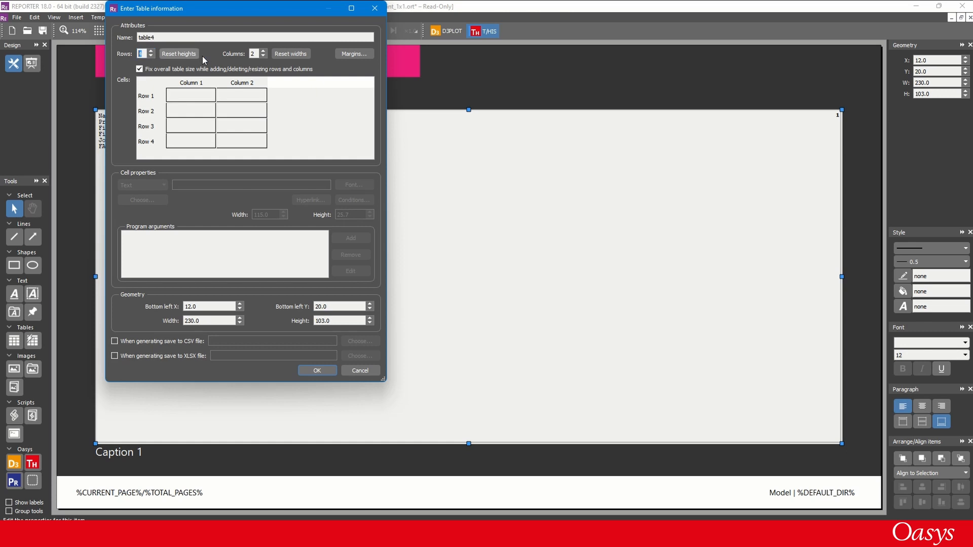
{"action": "left_click", "coordinate": [263, 51]}
- Fill the table's first row with the headings Curve, Displacement and Unit
{"action": "left_click", "coordinate": [191, 97]}
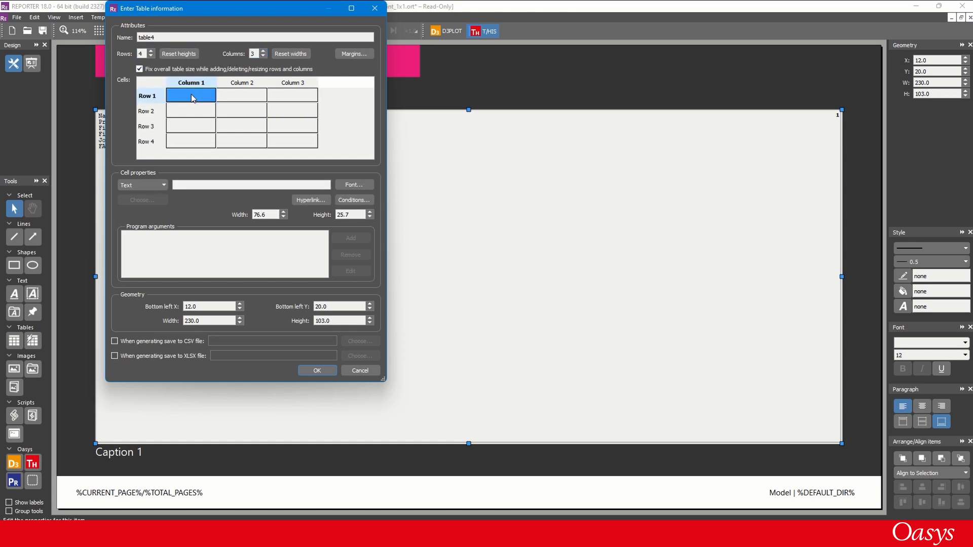
{"action": "left_click", "coordinate": [187, 185]}
{"action": "type", "text": "Curve"}
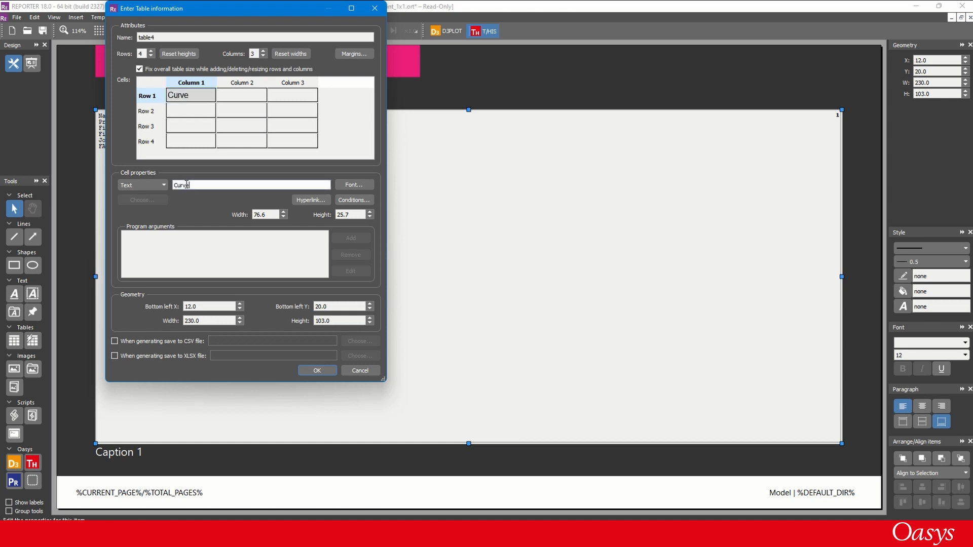
{"action": "left_click", "coordinate": [230, 94]}
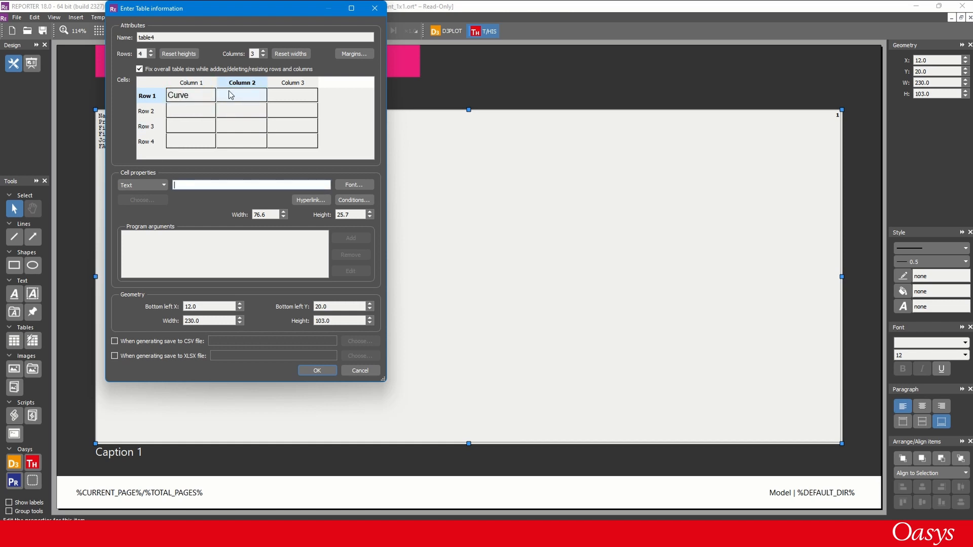
{"action": "type", "text": "Displacement"}
{"action": "left_click", "coordinate": [295, 98]}
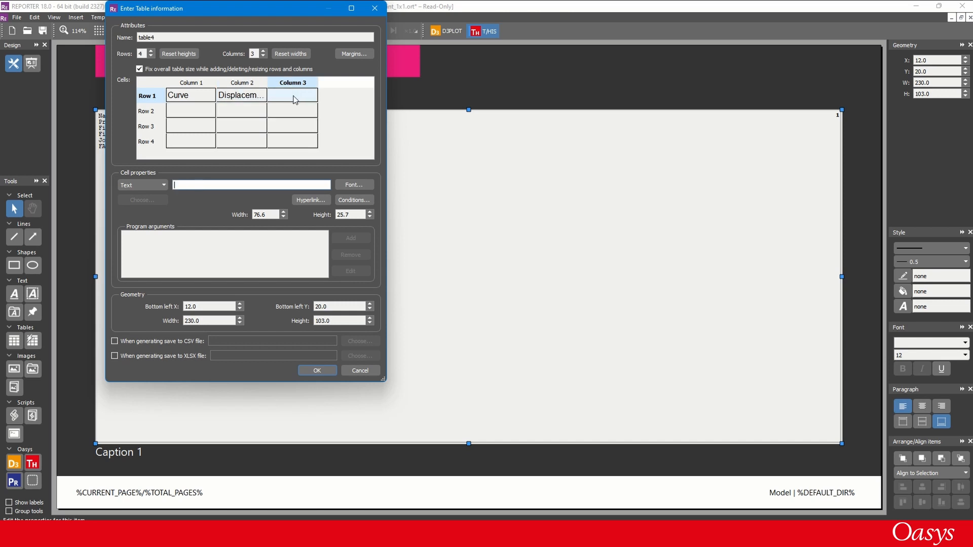
{"action": "type", "text": "Unit"}
- Enter mm in rows 2, 3 and 4 of the Unit column
{"action": "left_click", "coordinate": [283, 110]}
{"action": "type", "text": "mm"}
{"action": "left_click", "coordinate": [274, 127]}
{"action": "type", "text": "m"}
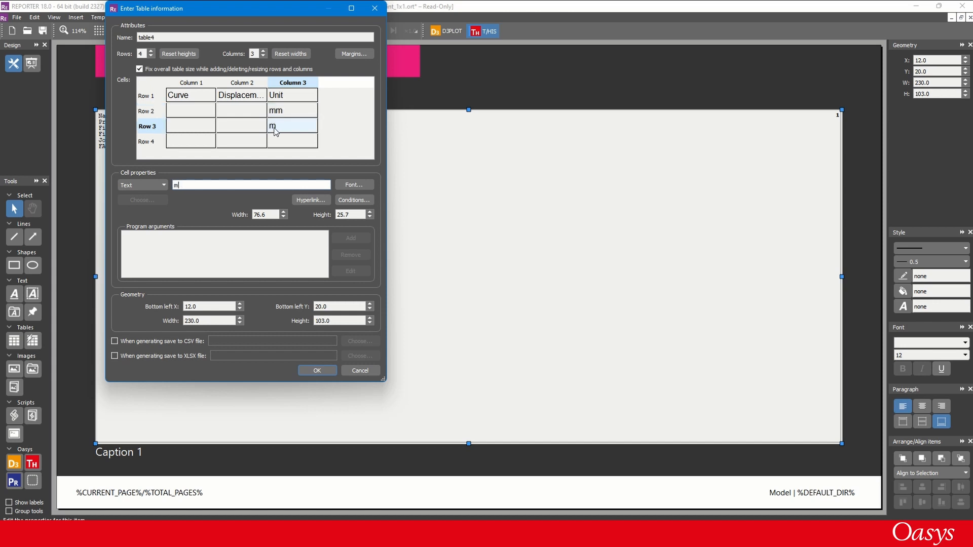
{"action": "type", "text": "m"}
{"action": "left_click", "coordinate": [276, 142]}
{"action": "type", "text": "mm"}
- Insert the variables MAX_X_LABEL and MAX_X into the Curve and Displacement cells of row 2
{"action": "left_click", "coordinate": [201, 113]}
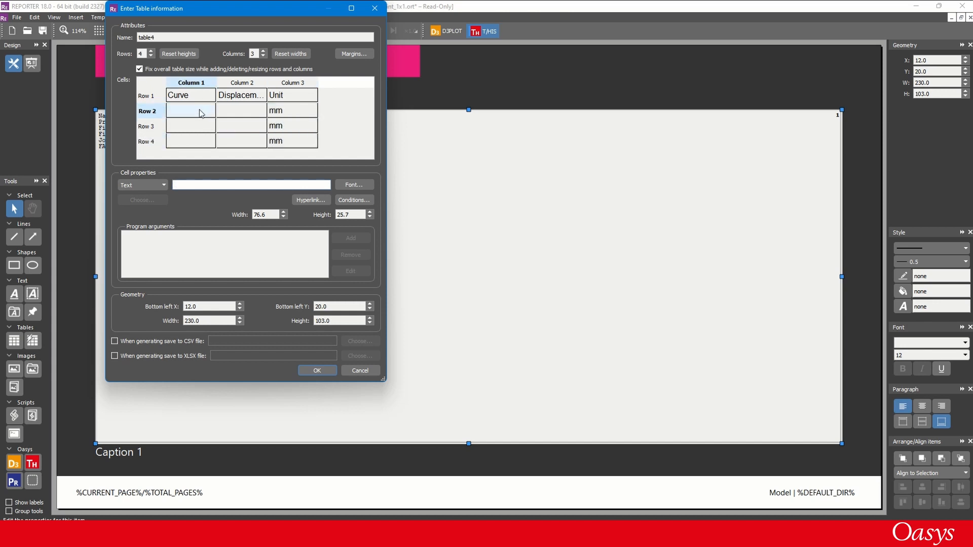
{"action": "key", "text": "ctrl+i"}
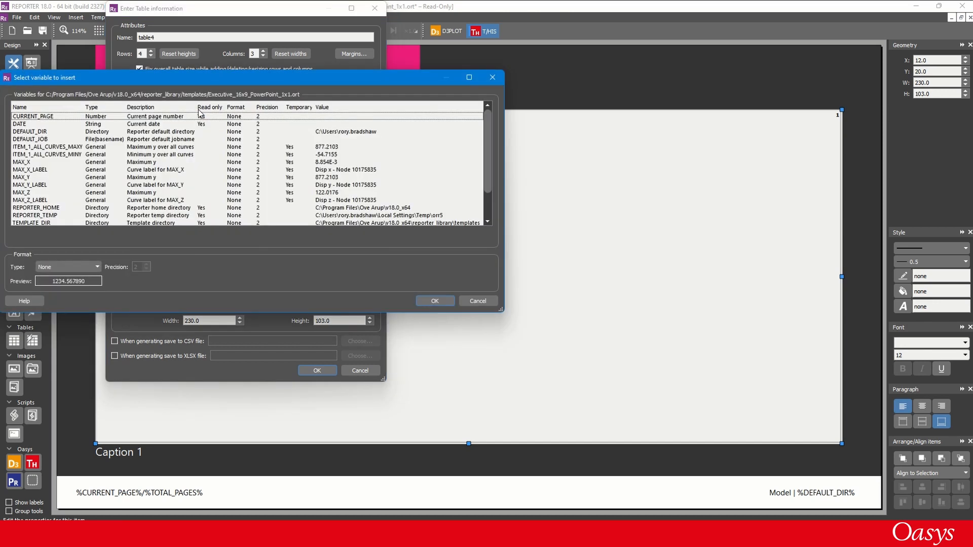
{"action": "double_click", "coordinate": [43, 172]}
{"action": "left_click", "coordinate": [233, 114]}
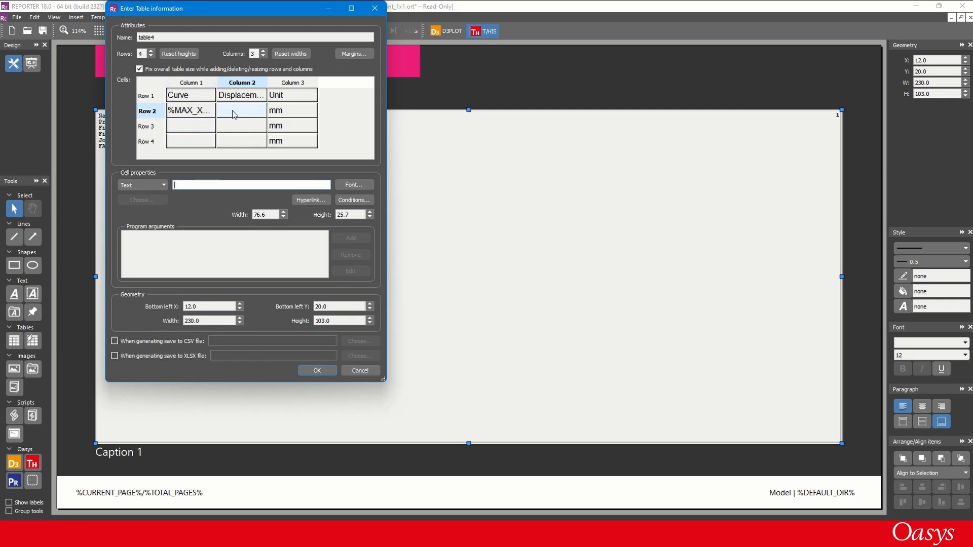
{"action": "double_click", "coordinate": [233, 114]}
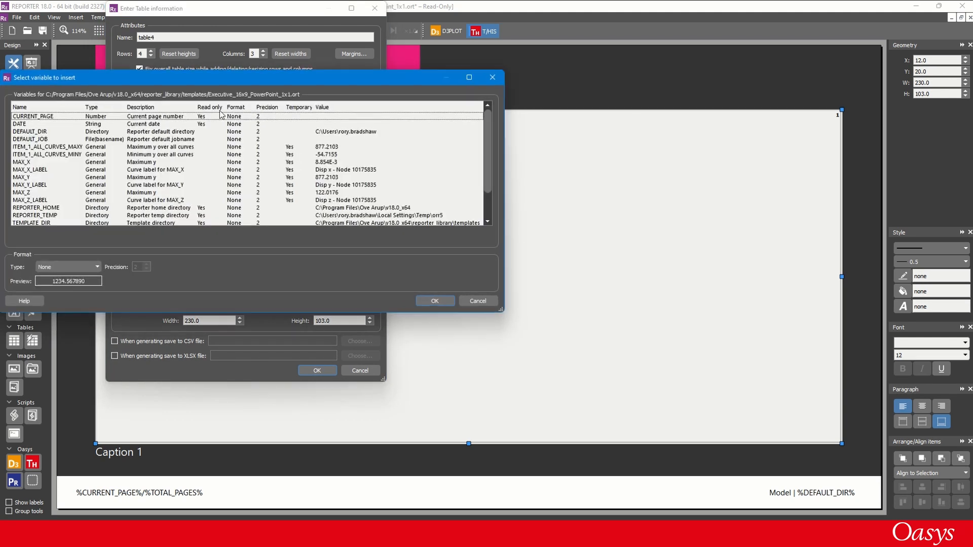
{"action": "double_click", "coordinate": [44, 161]}
- Fill row 3 with the variable MAX_Y_LABEL in the Curve cell and MAX_Y in the Displacement cell
{"action": "left_click", "coordinate": [169, 125]}
{"action": "double_click", "coordinate": [169, 126]}
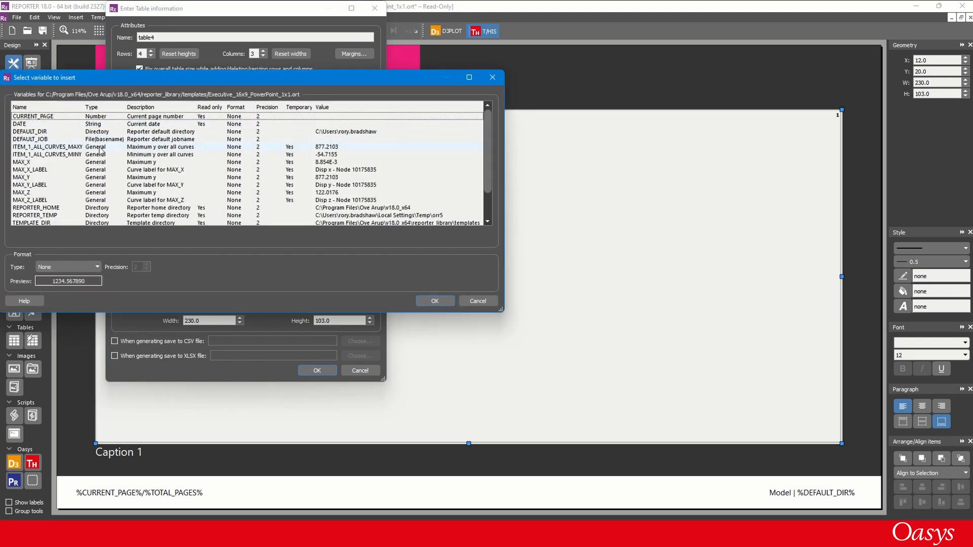
{"action": "double_click", "coordinate": [41, 186]}
{"action": "double_click", "coordinate": [233, 126]}
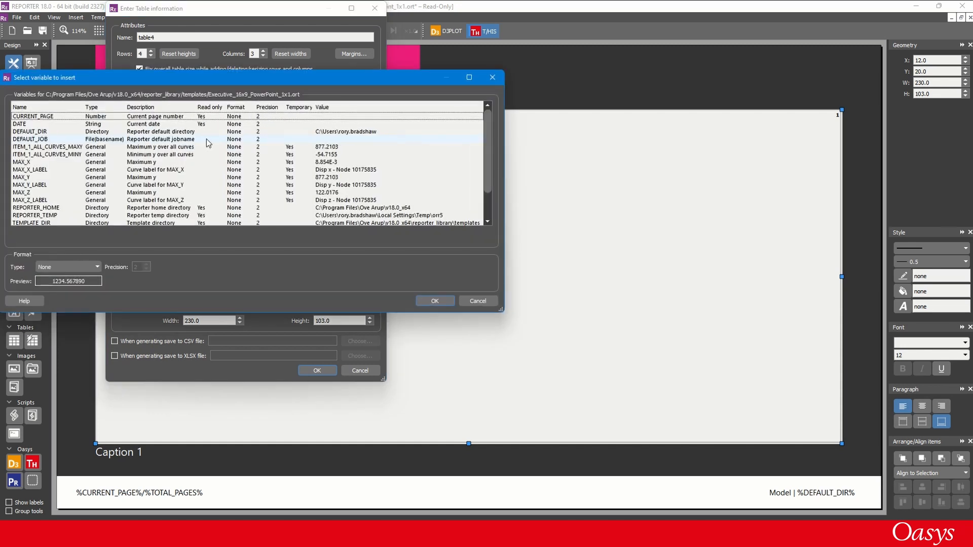
{"action": "double_click", "coordinate": [32, 177]}
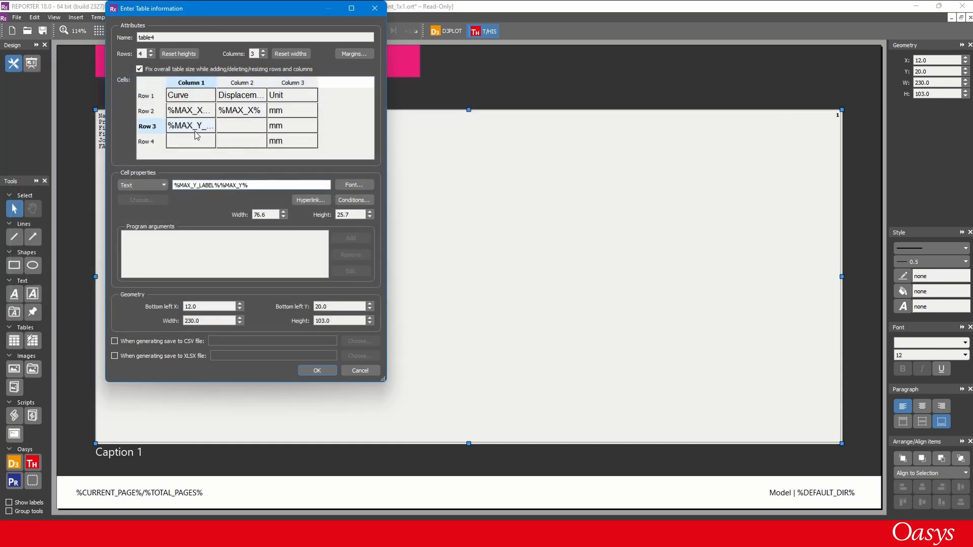
{"action": "left_click", "coordinate": [191, 127]}
{"action": "left_click_drag", "start_coordinate": [220, 184], "coordinate": [264, 185]}
{"action": "key", "text": "ctrl+c"}
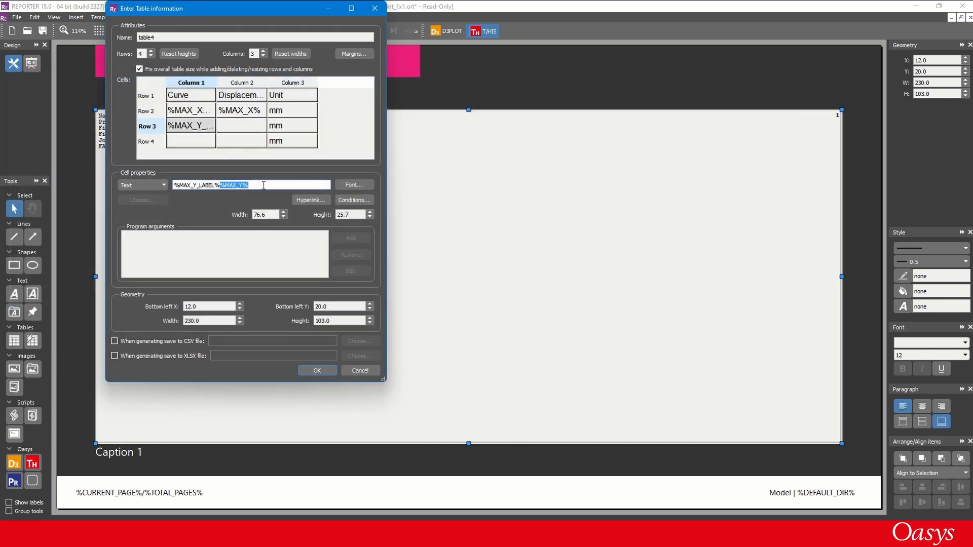
{"action": "left_click", "coordinate": [233, 130]}
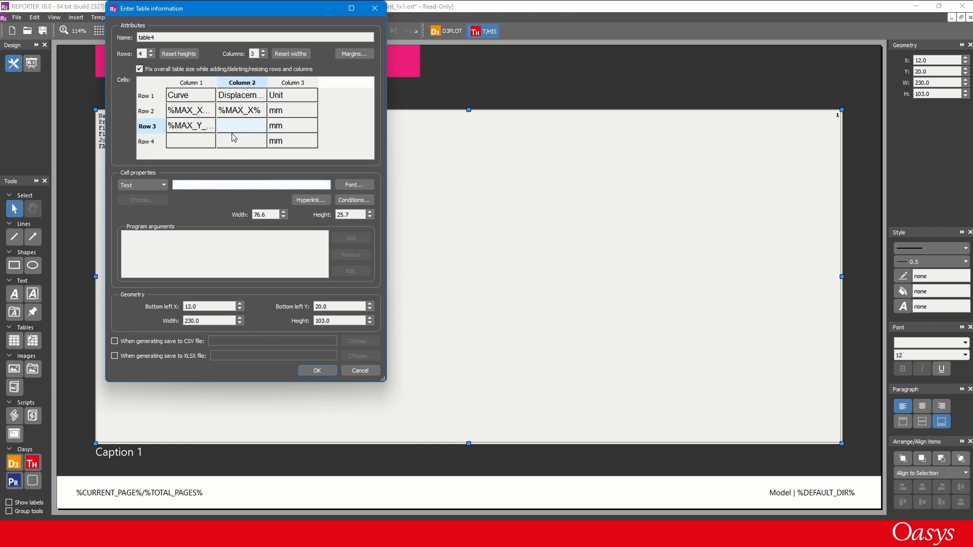
{"action": "key", "text": "ctrl+v"}
- Insert MAX_Z_LABEL and MAX_Z into the Curve and Displacement cells of row 4, and confirm the table
{"action": "left_click", "coordinate": [186, 143]}
{"action": "double_click", "coordinate": [184, 141]}
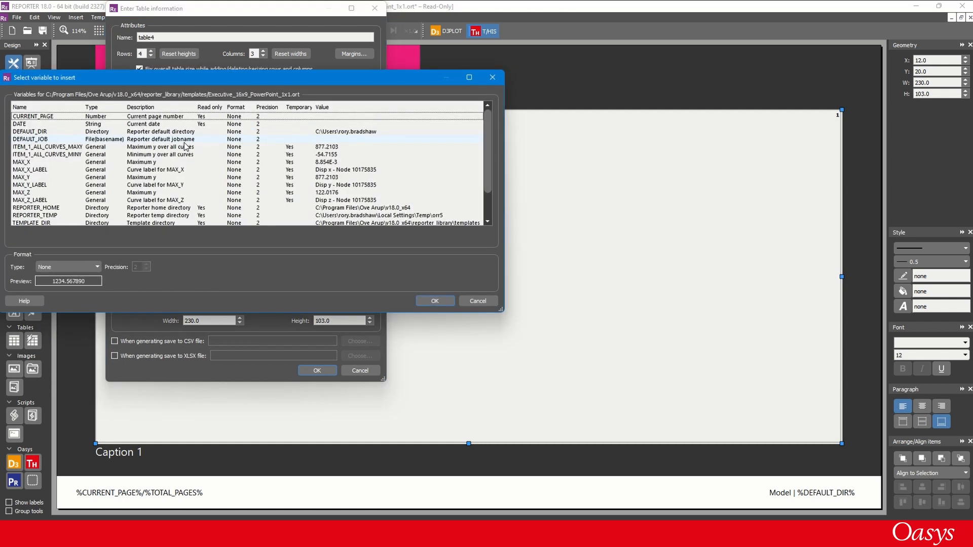
{"action": "double_click", "coordinate": [48, 200]}
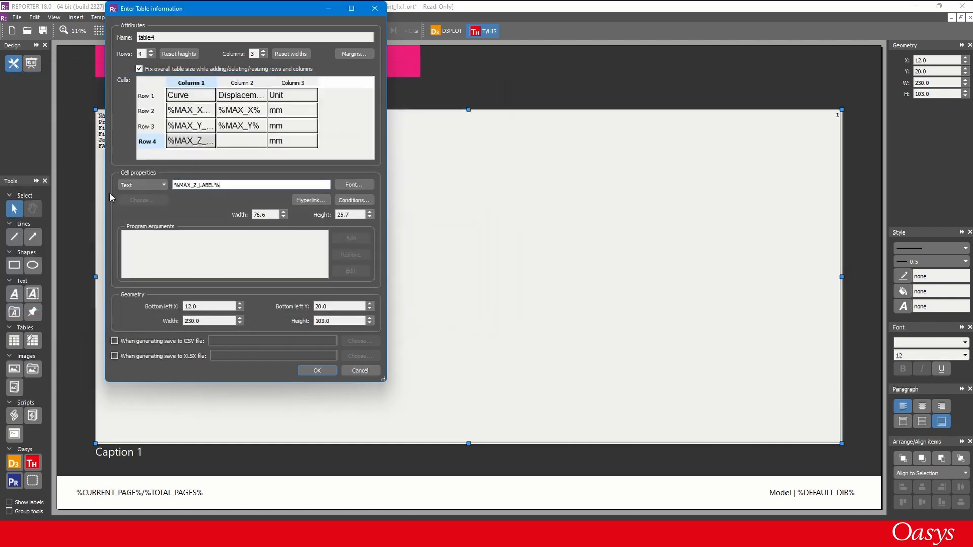
{"action": "left_click", "coordinate": [236, 146]}
{"action": "double_click", "coordinate": [235, 146]}
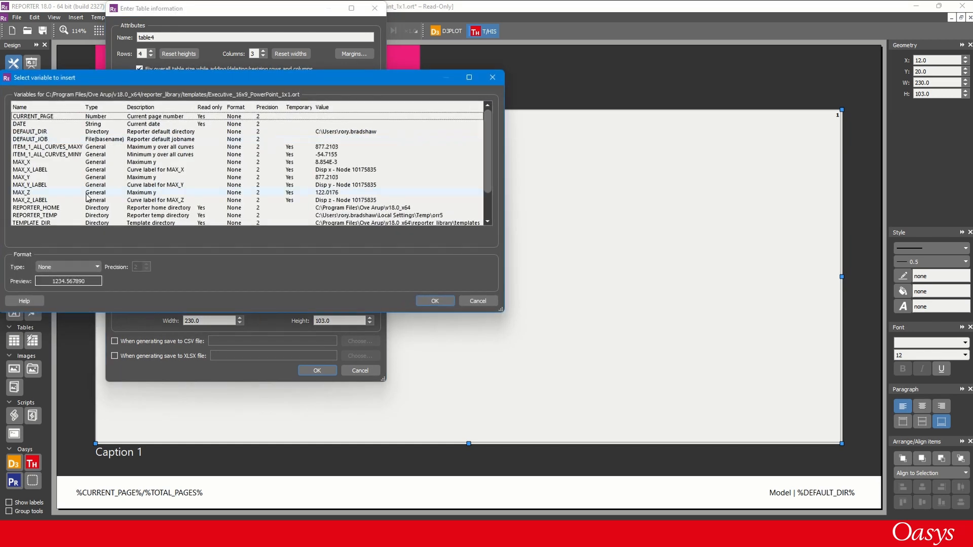
{"action": "double_click", "coordinate": [40, 194]}
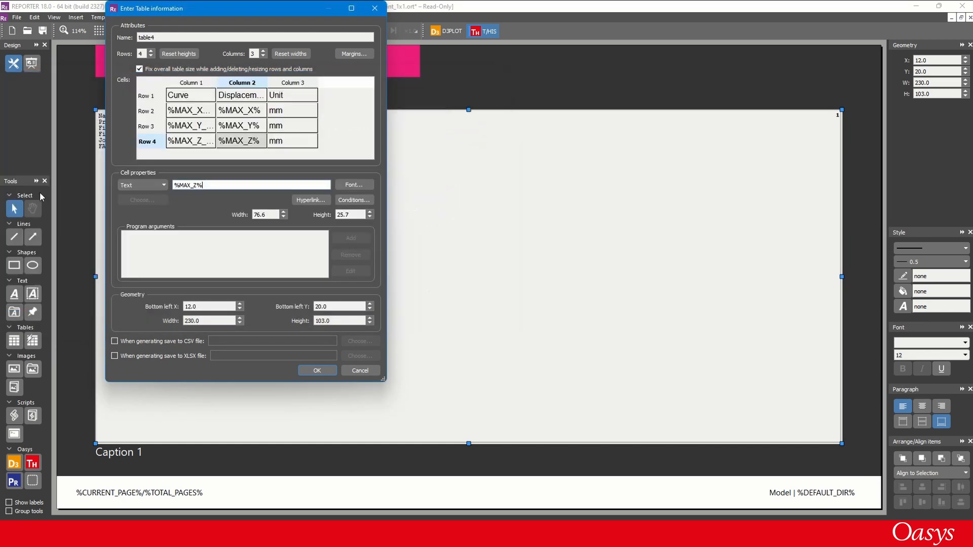
{"action": "left_click", "coordinate": [317, 371]}
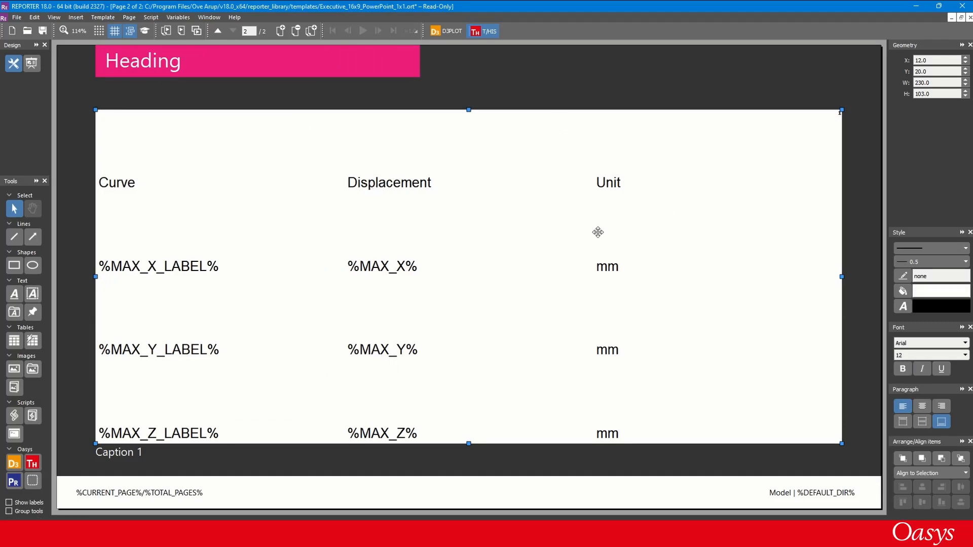
- Format the table with horizontally and vertically centred text, font size 18 and black cell borders
{"action": "left_click", "coordinate": [918, 409]}
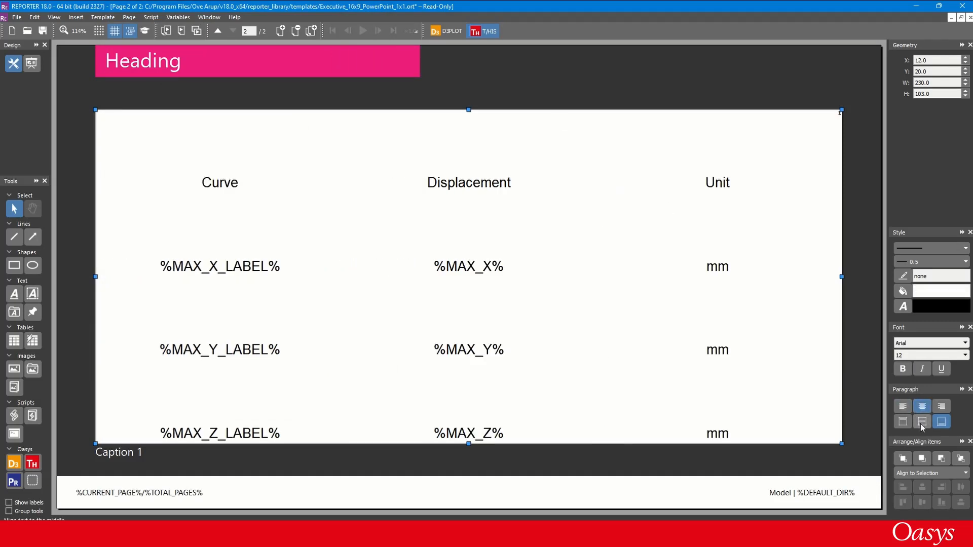
{"action": "left_click", "coordinate": [920, 424]}
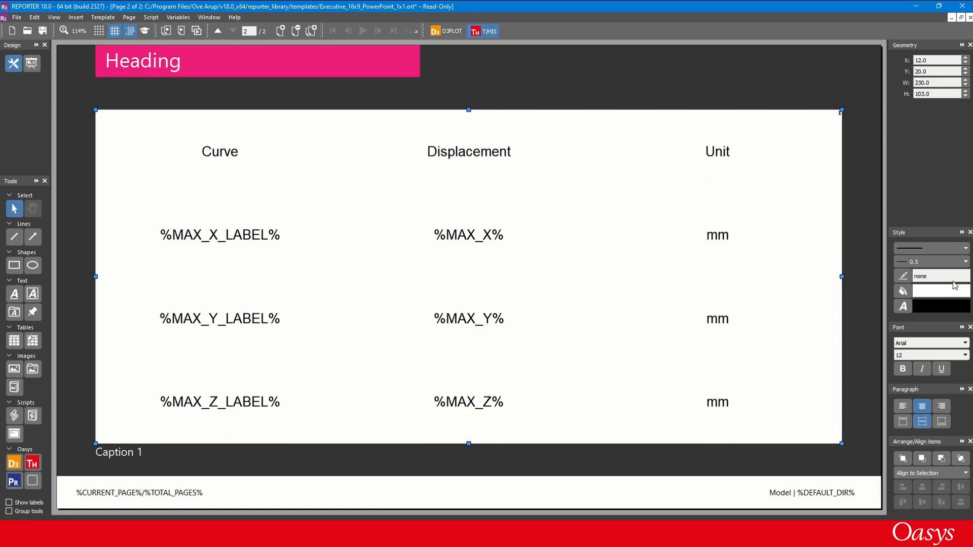
{"action": "left_click", "coordinate": [965, 355]}
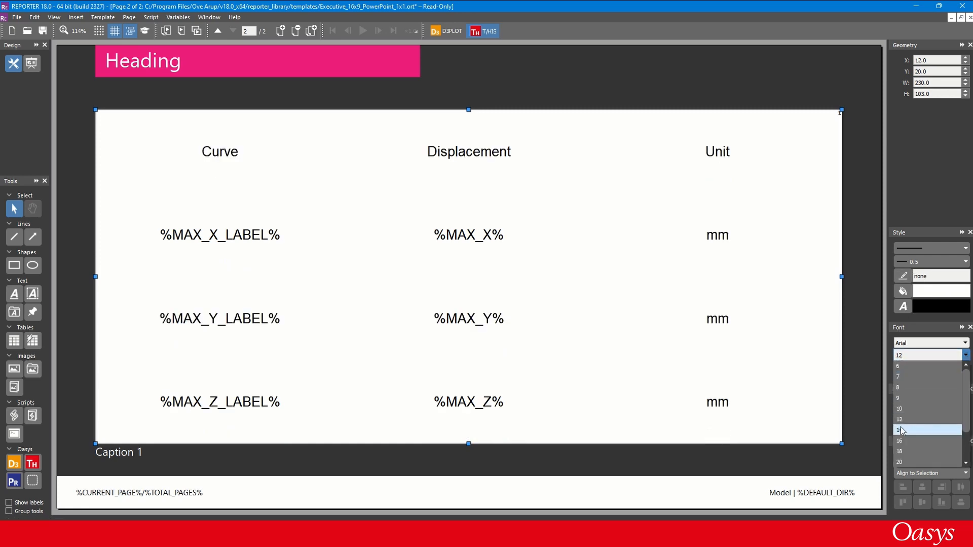
{"action": "left_click", "coordinate": [899, 451]}
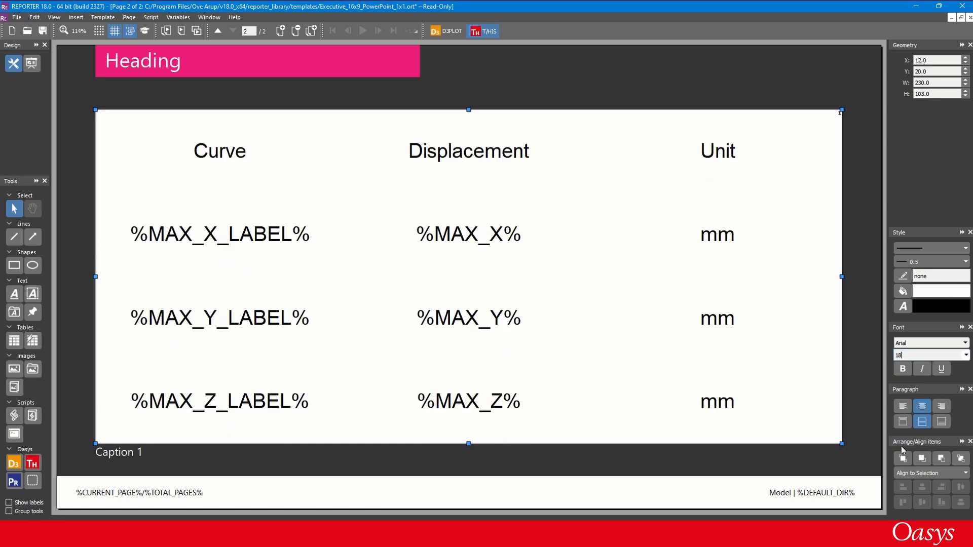
{"action": "left_click", "coordinate": [912, 269]}
{"action": "left_click", "coordinate": [599, 329]}
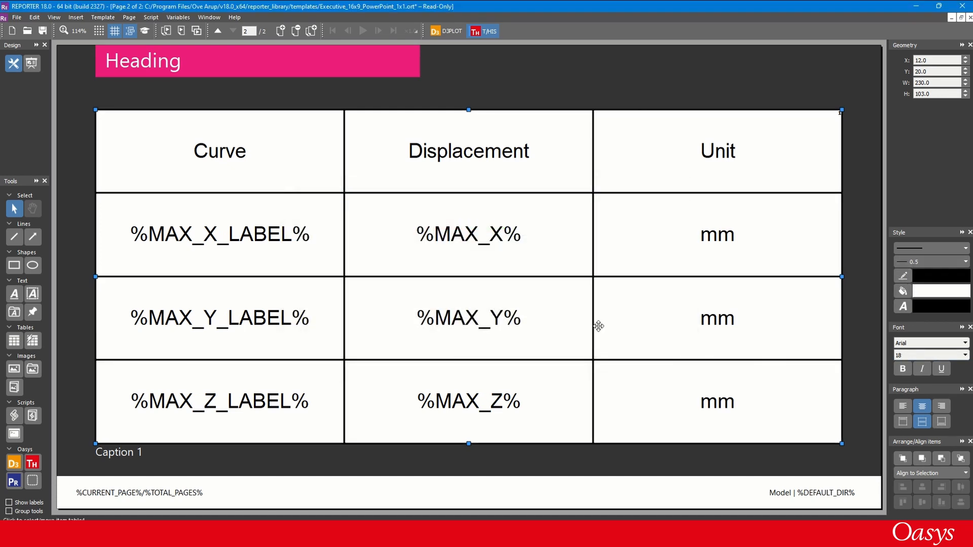
- Preview the table with its variables replaced by values, and return to design view
{"action": "key", "text": "F5"}
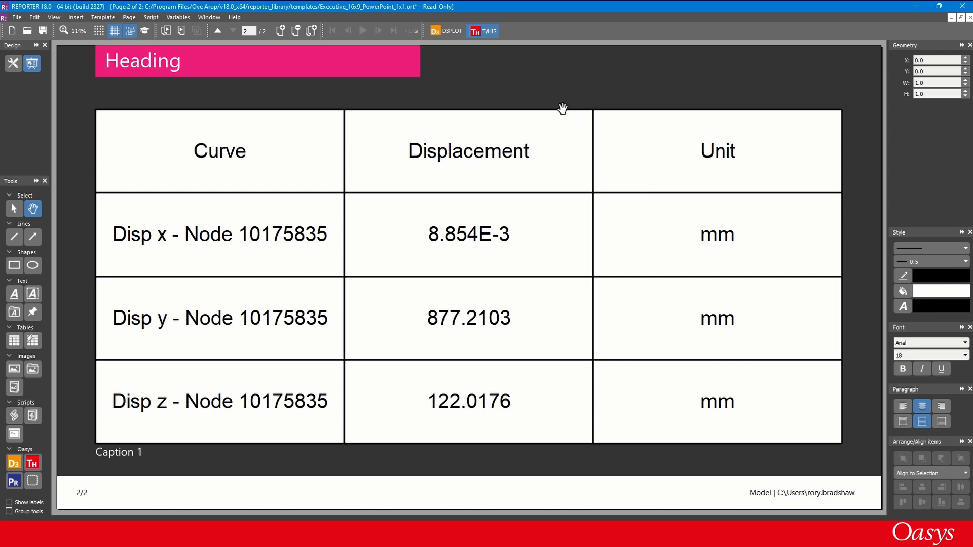
{"action": "key", "text": "F5"}
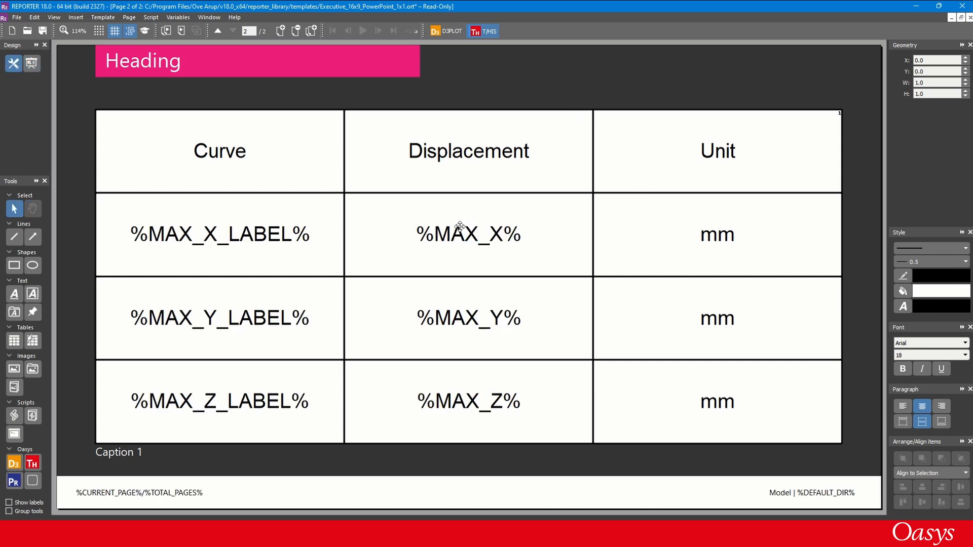
- Change the Displacement cells to %MAX_X(2f)%, %MAX_Y(2f)% and %MAX_Z(2f)% for two decimal places, and preview the table
{"action": "double_click", "coordinate": [469, 219]}
{"action": "left_click", "coordinate": [460, 146]}
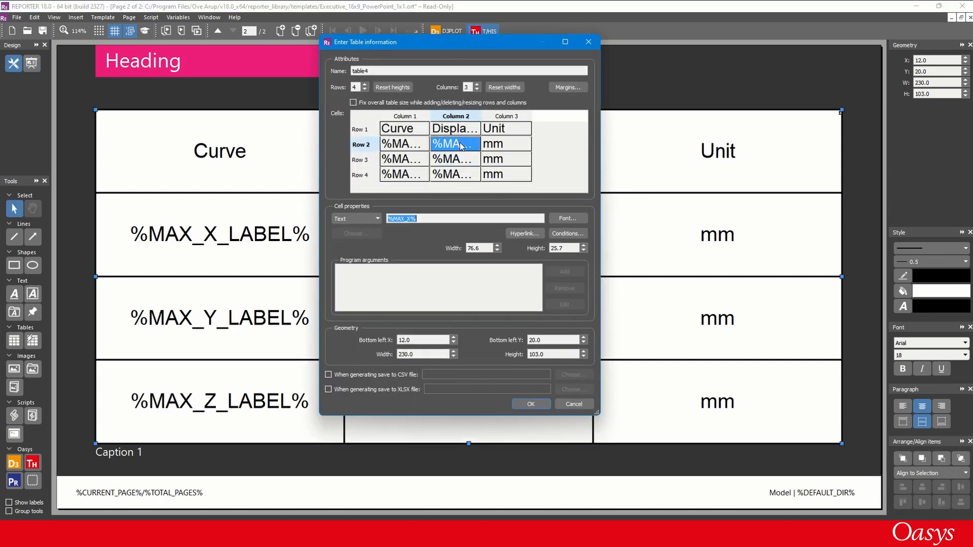
{"action": "left_click", "coordinate": [410, 219]}
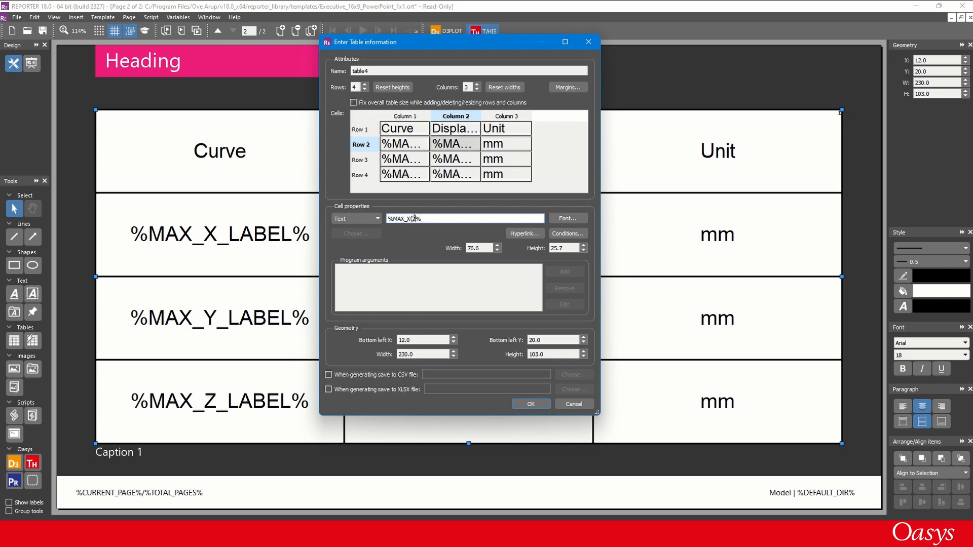
{"action": "left_click", "coordinate": [449, 159]}
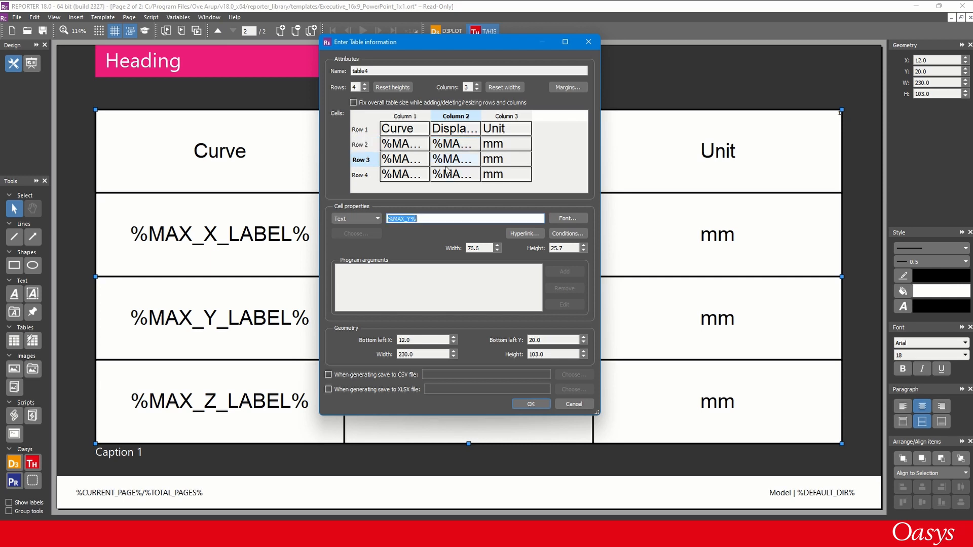
{"action": "left_click", "coordinate": [412, 218]}
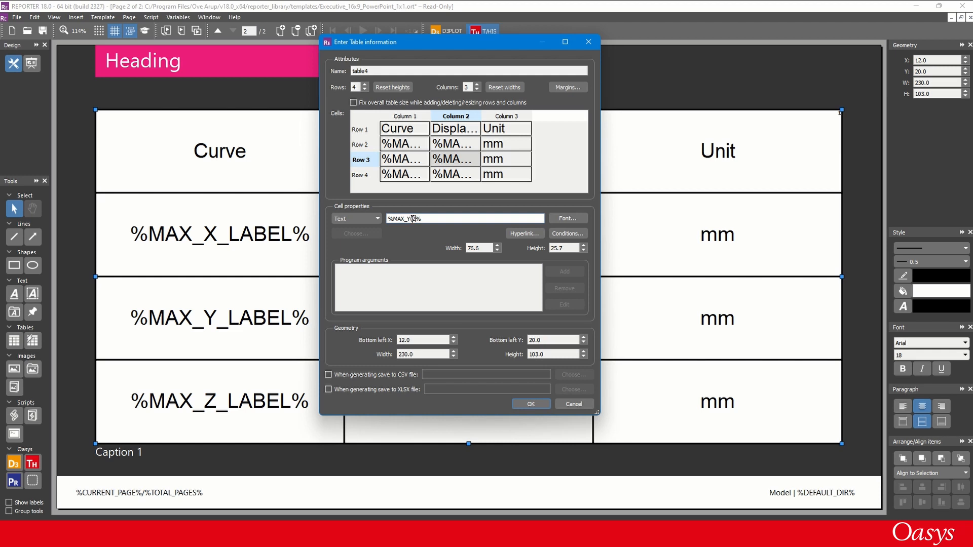
{"action": "left_click", "coordinate": [455, 175]}
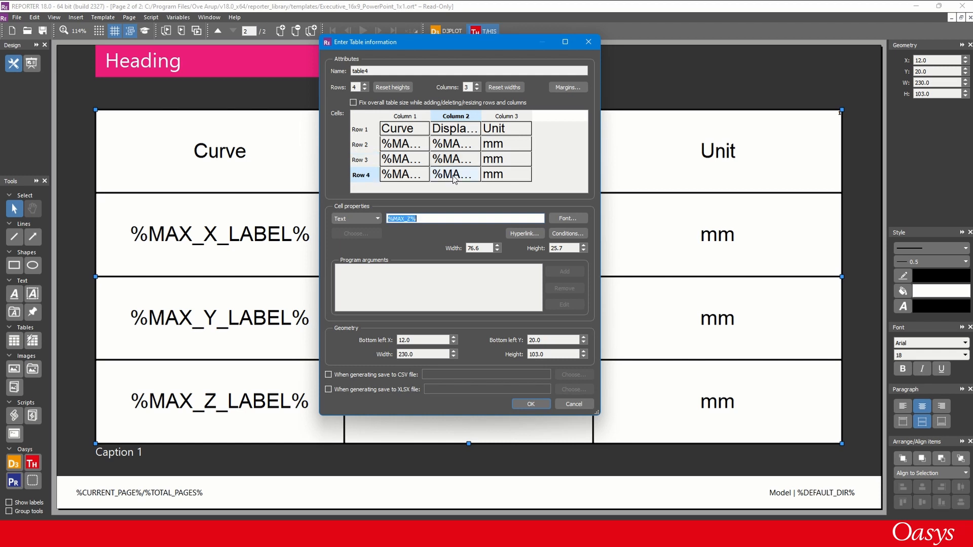
{"action": "left_click", "coordinate": [411, 219]}
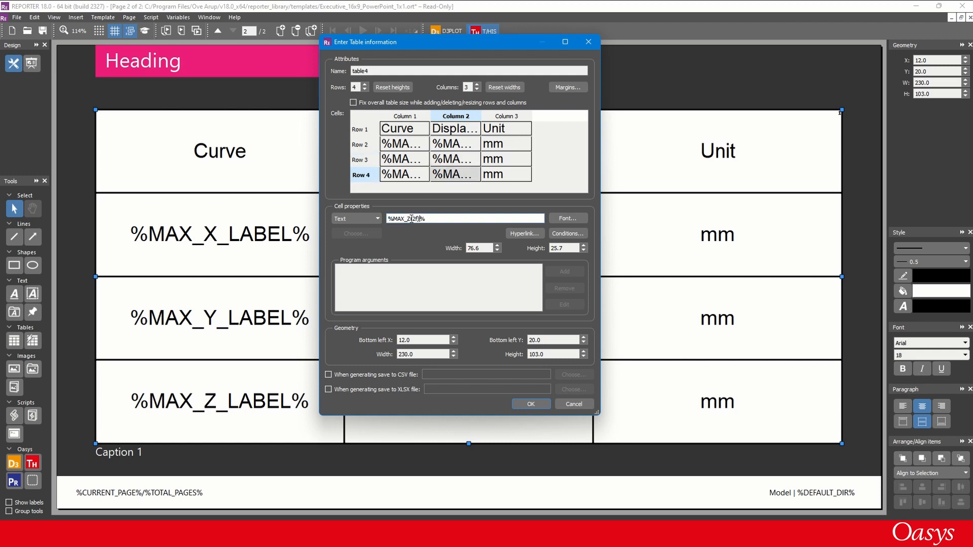
{"action": "left_click", "coordinate": [531, 404]}
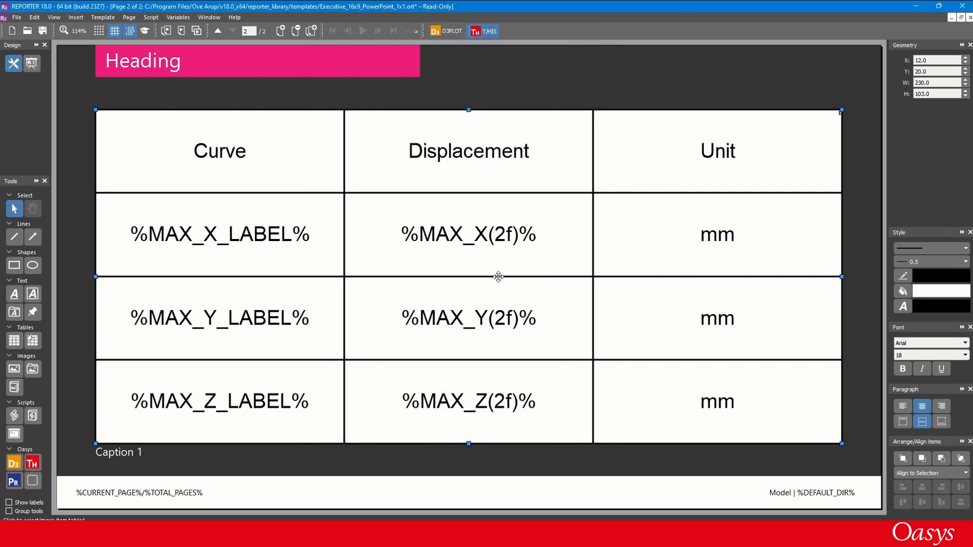
{"action": "key", "text": "p"}
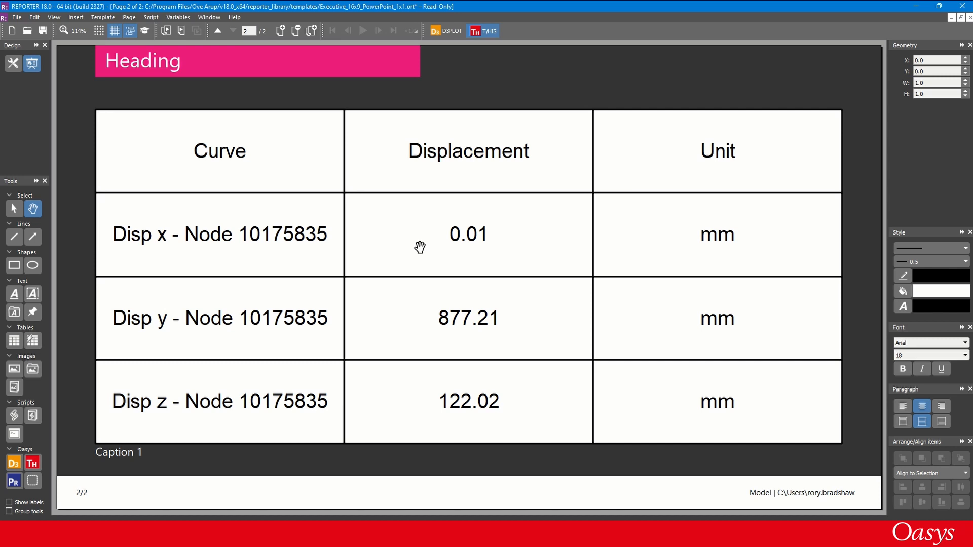
- Go back to template page 1, switch to T/HIS and create one new graph using the settings copied from graph 1
{"action": "key", "text": "Page_Up"}
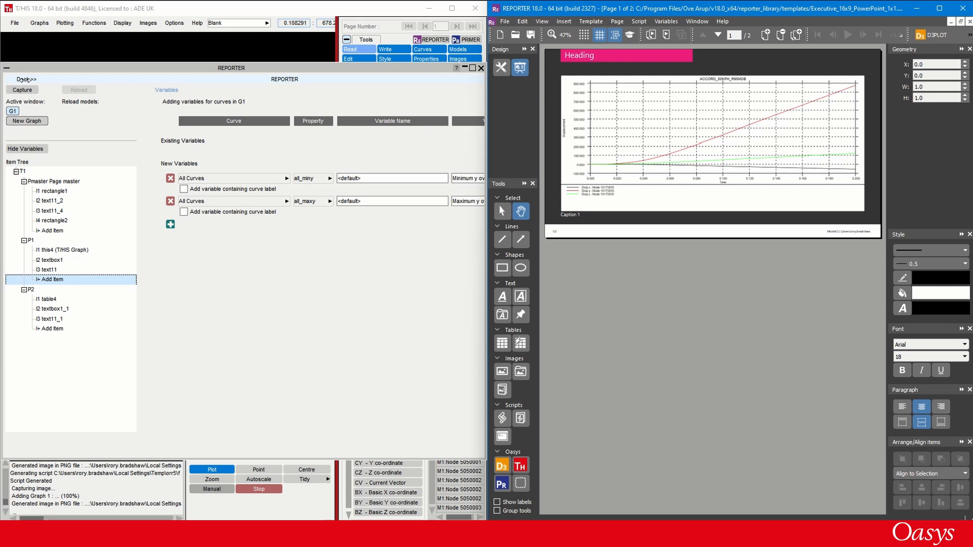
{"action": "left_click", "coordinate": [24, 79]}
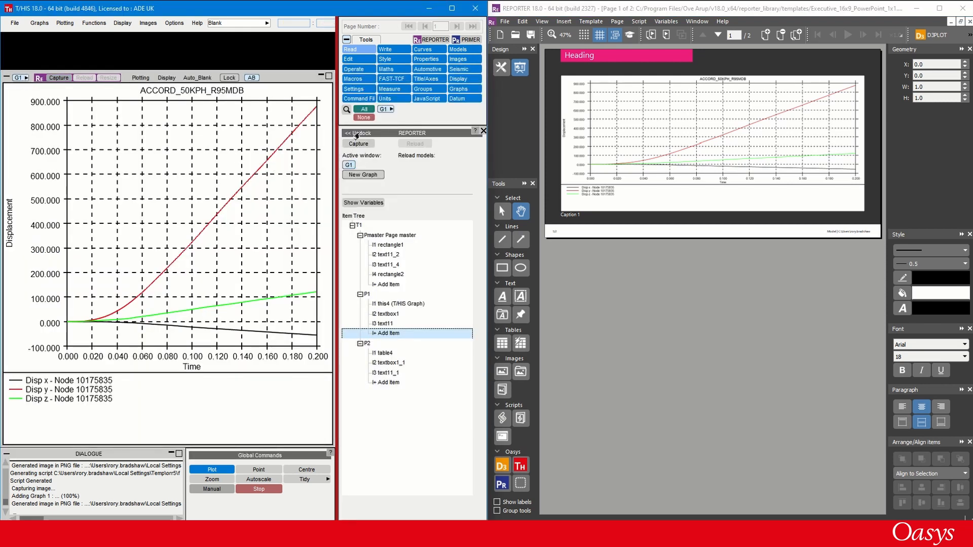
{"action": "left_click", "coordinate": [451, 92]}
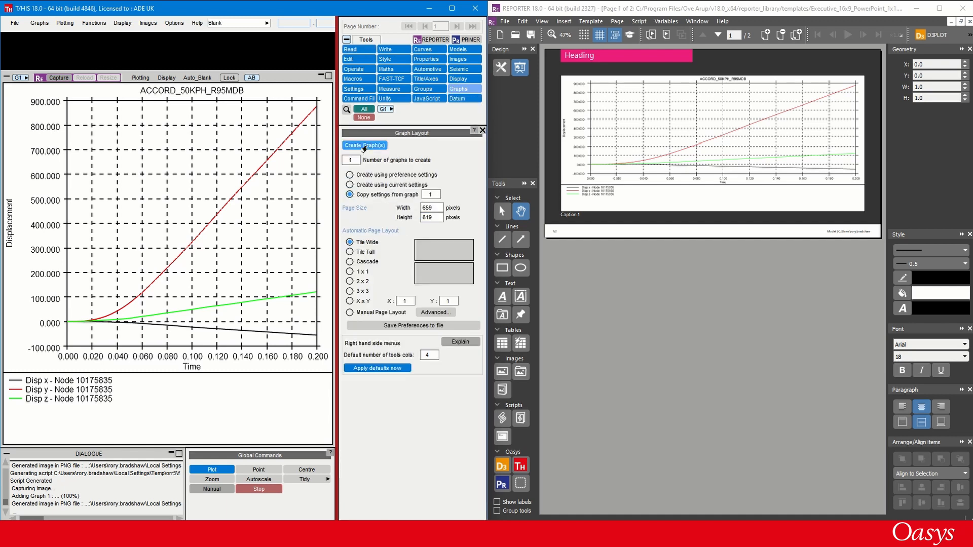
{"action": "left_click", "coordinate": [363, 146]}
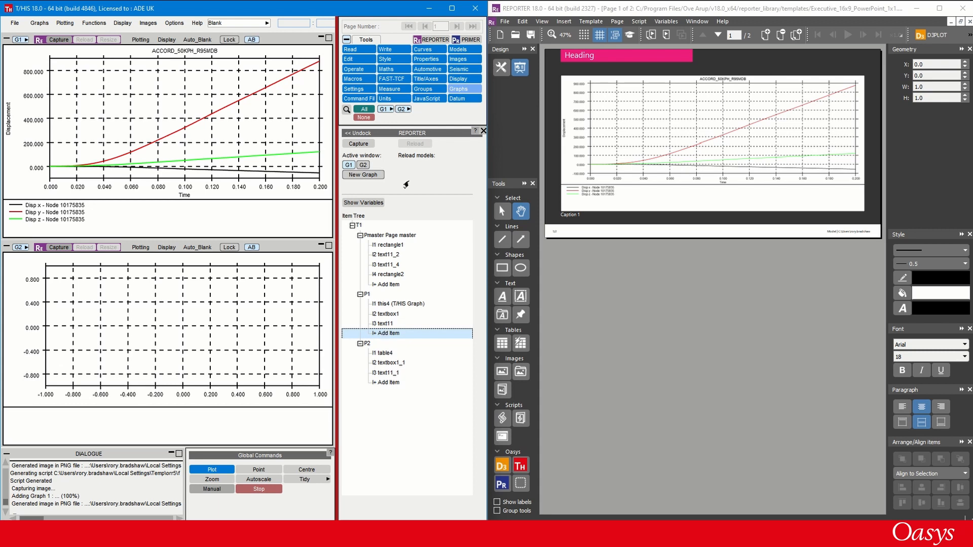
- Show the Disp mag curve in graph G2 only, with graph G1 excluded from the change
{"action": "left_click", "coordinate": [414, 50]}
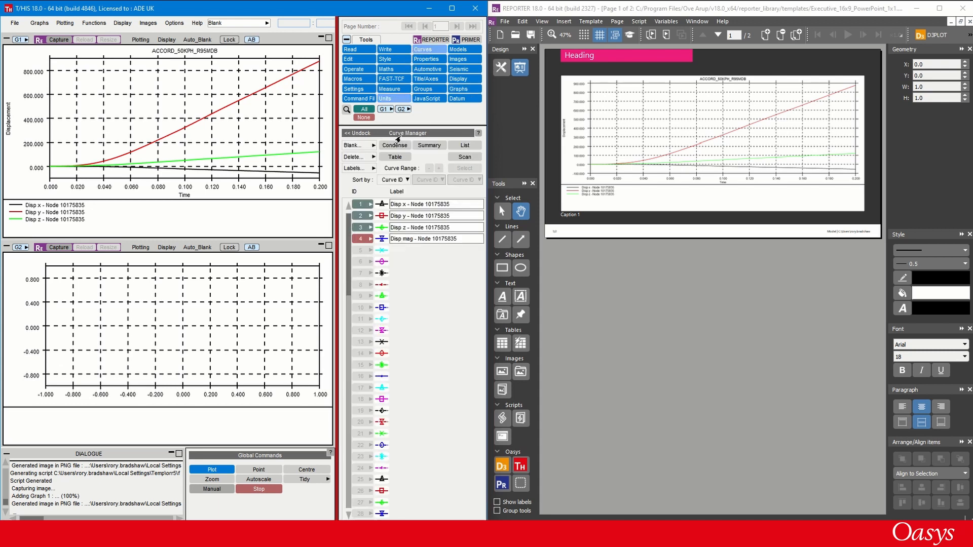
{"action": "left_click", "coordinate": [383, 109]}
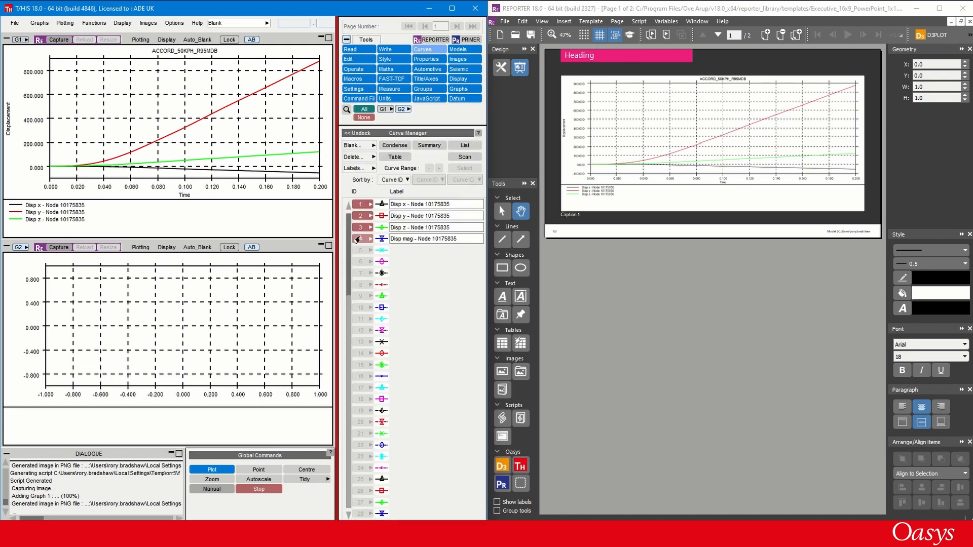
{"action": "left_click", "coordinate": [356, 239]}
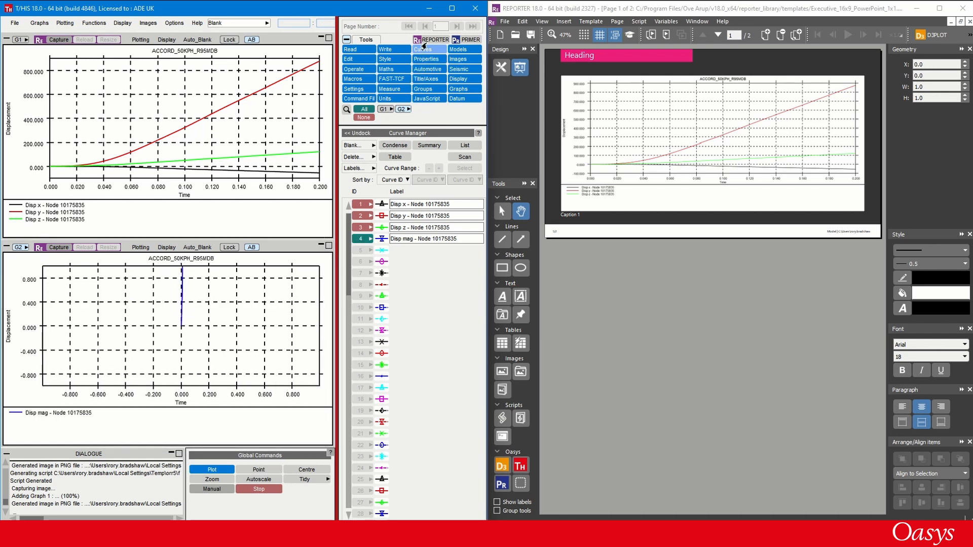
- Set up a REPORTER variable in G2 for the max property of the Disp mag curve, and remove the all_maxy variable
{"action": "left_click", "coordinate": [424, 42]}
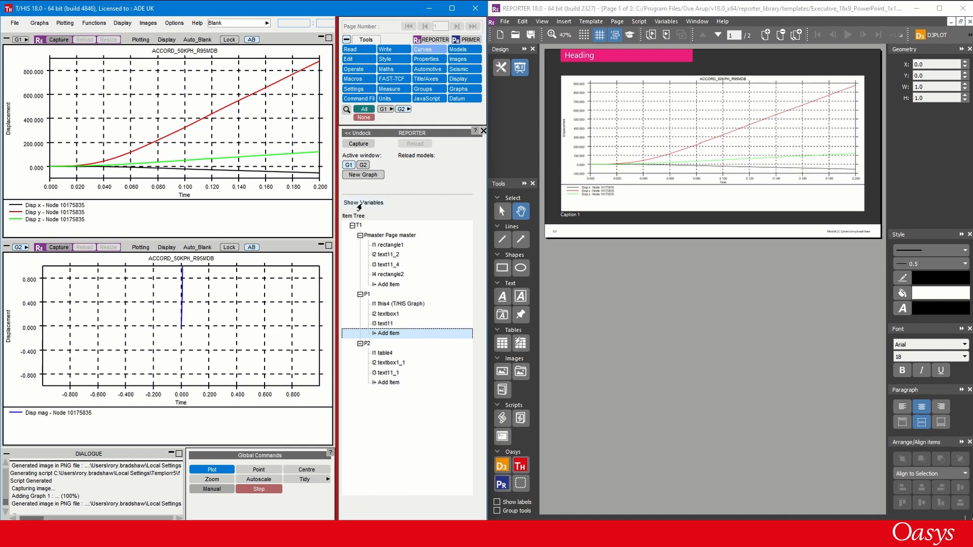
{"action": "left_click", "coordinate": [362, 204]}
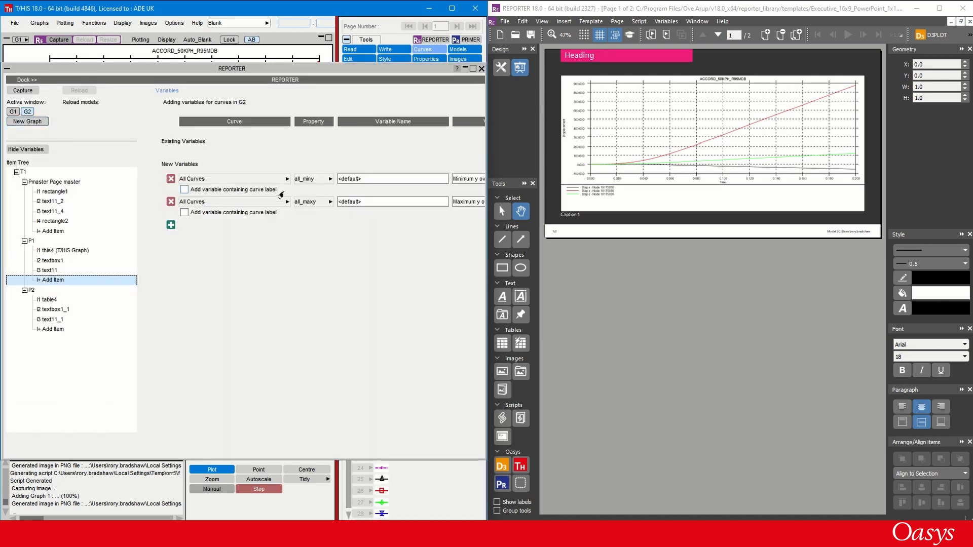
{"action": "left_click", "coordinate": [287, 180]}
{"action": "left_click", "coordinate": [286, 180]}
{"action": "left_click", "coordinate": [325, 188]}
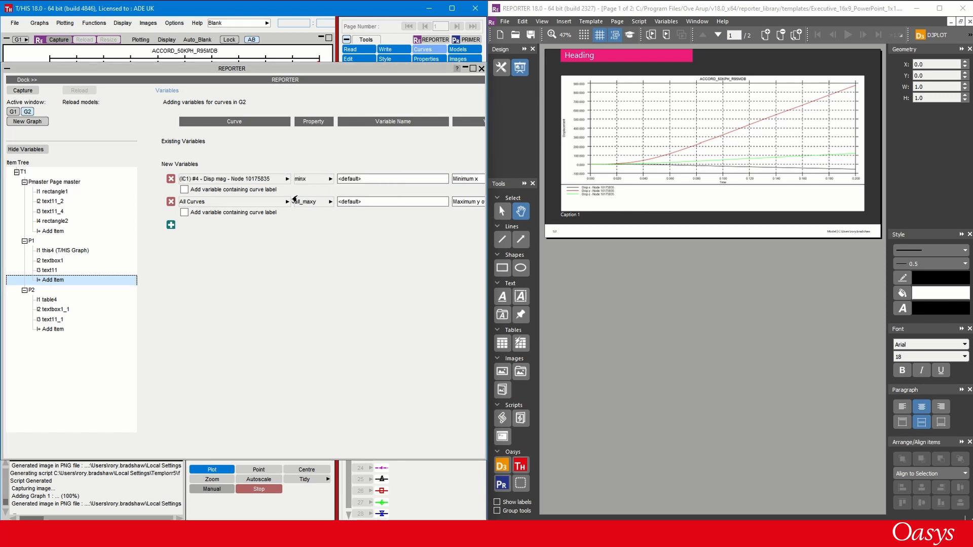
{"action": "left_click", "coordinate": [330, 179]}
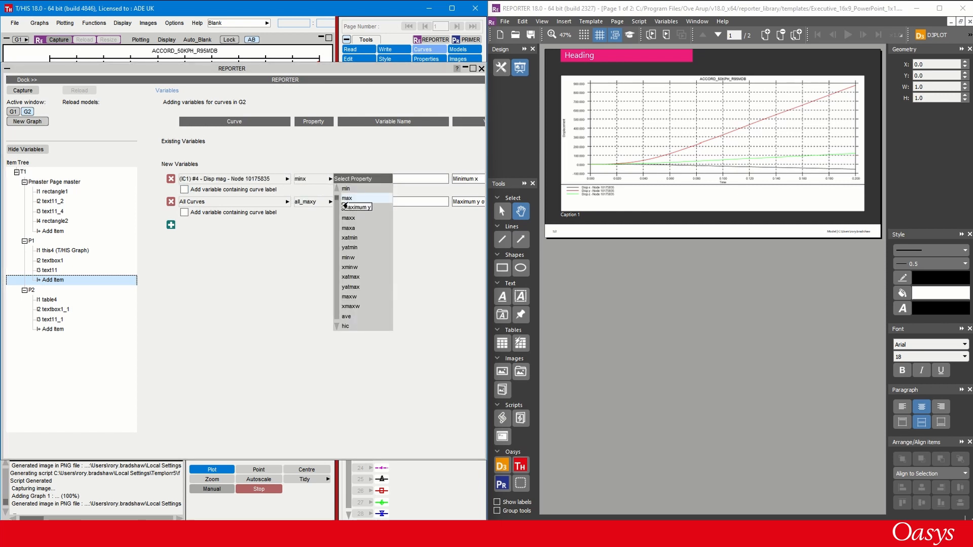
{"action": "left_click", "coordinate": [346, 199]}
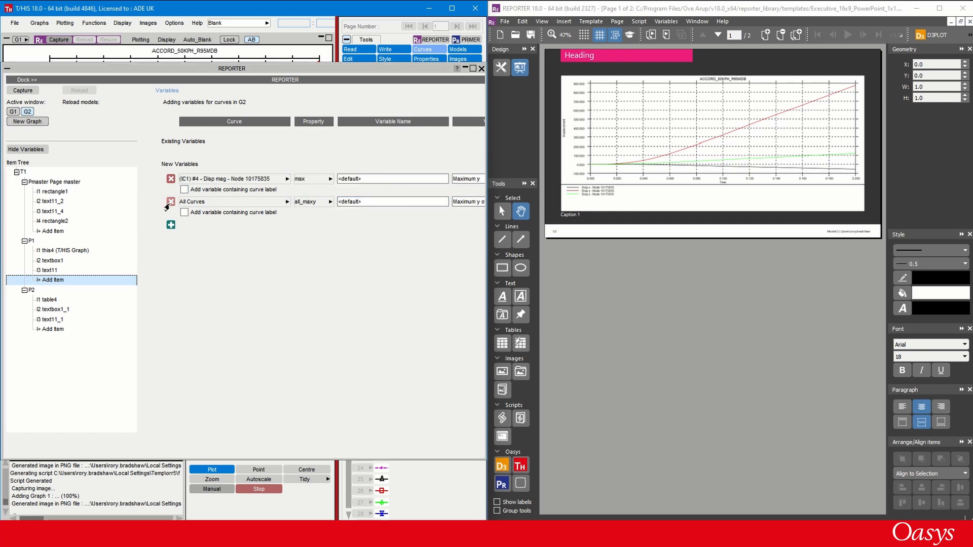
{"action": "left_click", "coordinate": [169, 203]}
- Name the displacement magnitude variable RESULTANT and capture graph G2 into the template page
{"action": "left_click", "coordinate": [372, 180]}
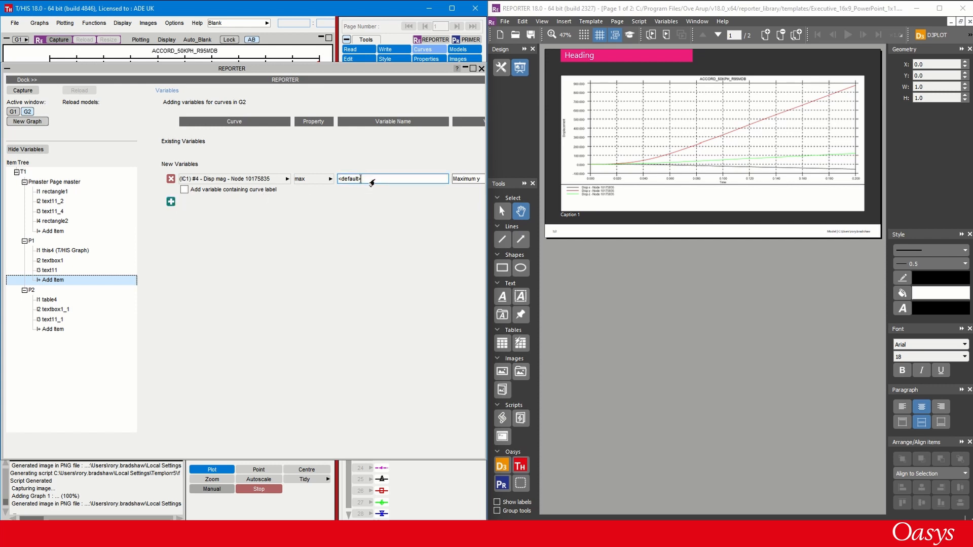
{"action": "left_click_drag", "start_coordinate": [371, 181], "coordinate": [323, 184]}
{"action": "type", "text": "RESULTANT"}
{"action": "key", "text": "Return"}
{"action": "left_click", "coordinate": [21, 92]}
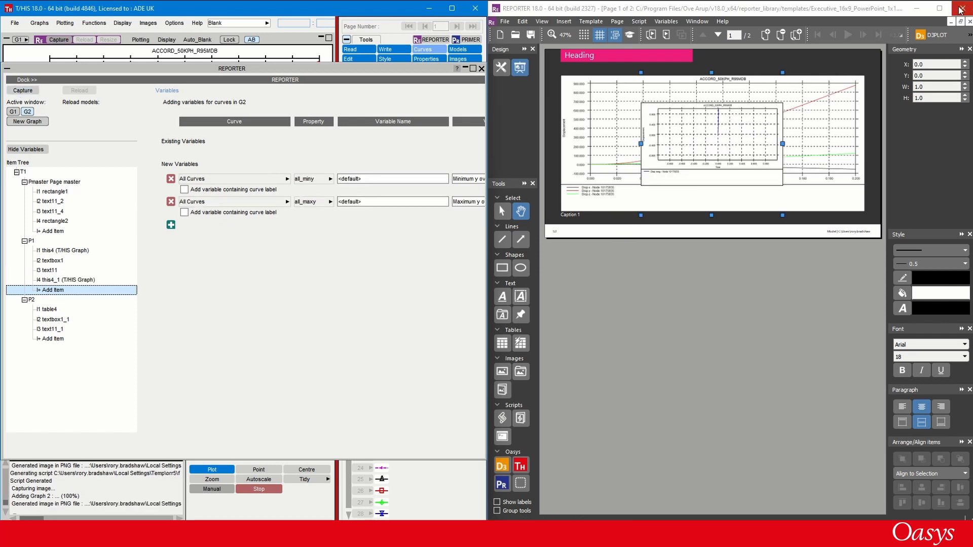
- In the maximised REPORTER window, set the output of T/HIS object this4_1 to Blank after reviewing its FAST-TCF script
{"action": "left_click", "coordinate": [946, 10]}
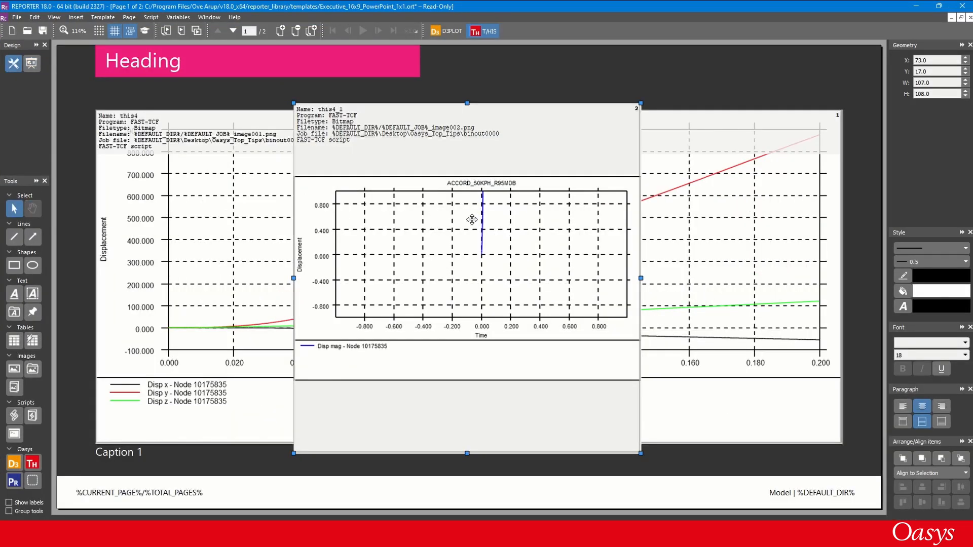
{"action": "double_click", "coordinate": [471, 219]}
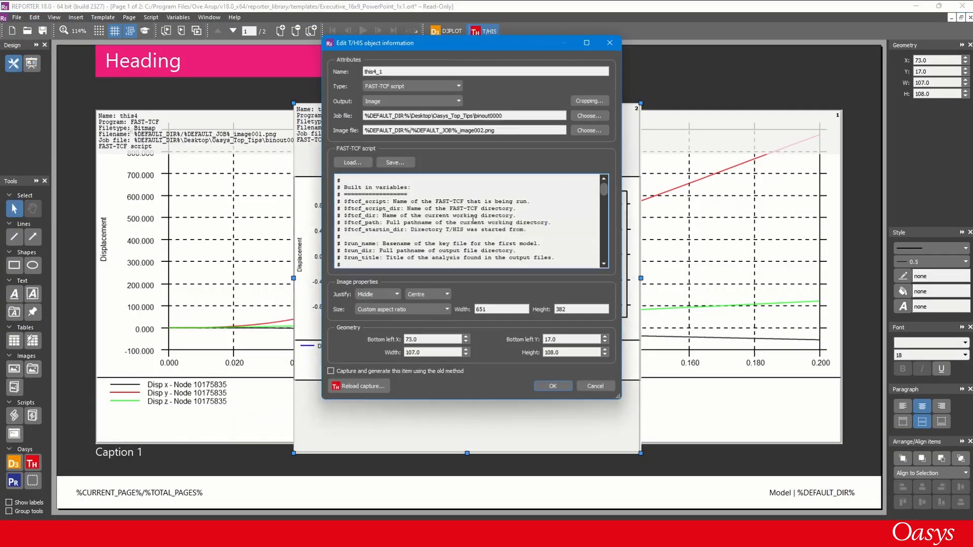
{"action": "left_click", "coordinate": [412, 100]}
{"action": "left_click", "coordinate": [401, 120]}
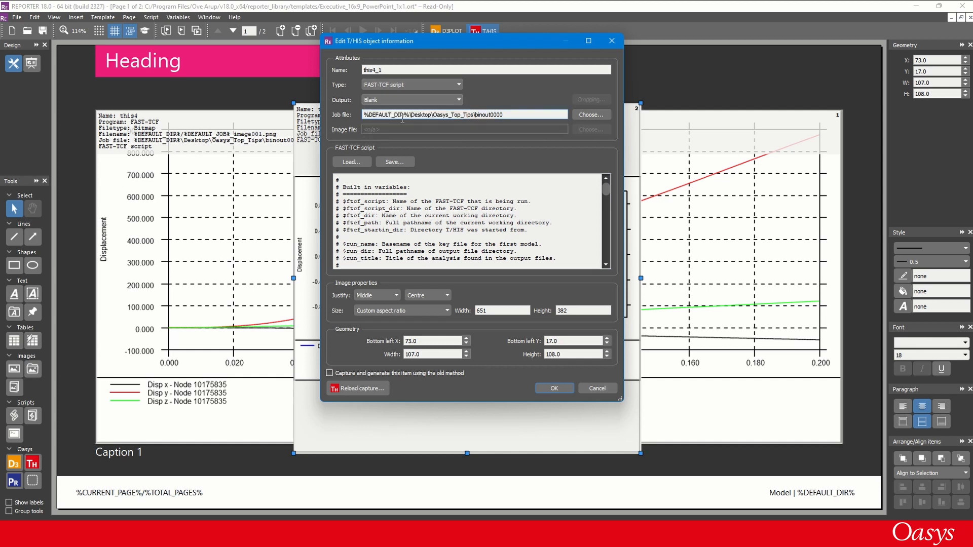
{"action": "scroll", "coordinate": [520, 224], "scroll_direction": "down", "scroll_amount": 10}
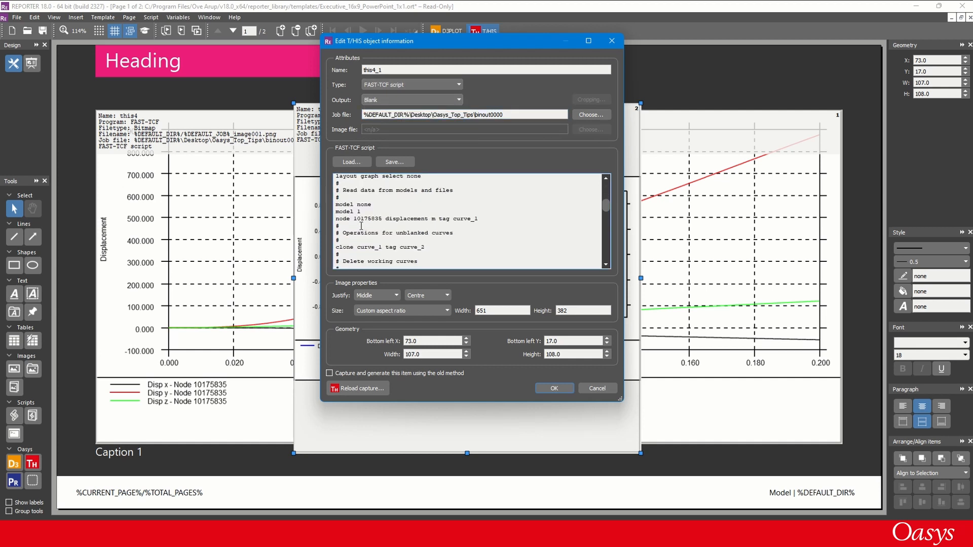
{"action": "double_click", "coordinate": [368, 218]}
{"action": "scroll", "coordinate": [375, 233], "scroll_direction": "down", "scroll_amount": 4}
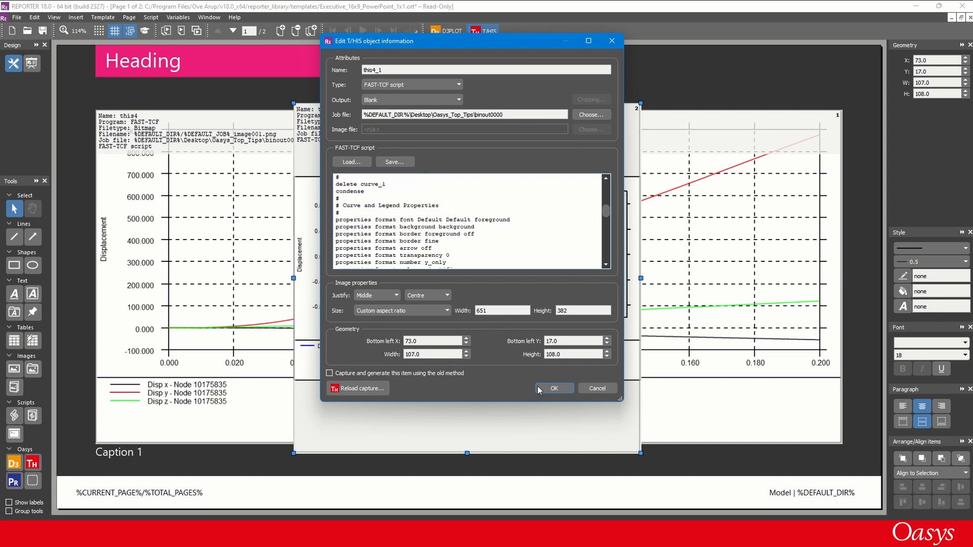
{"action": "left_click", "coordinate": [538, 389]}
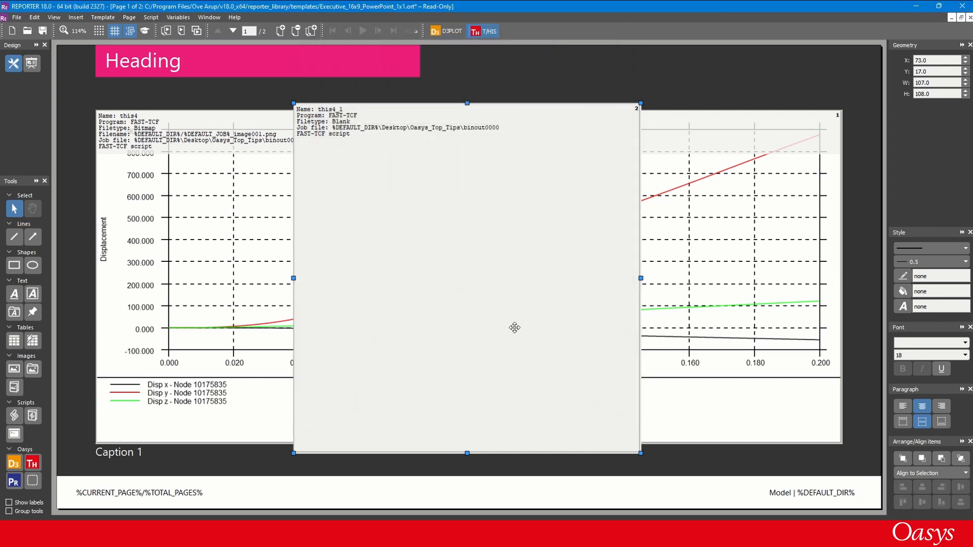
- Check the template's variables list for the RESULTANT variable and its value
{"action": "left_click", "coordinate": [189, 21]}
{"action": "left_click", "coordinate": [197, 32]}
{"action": "scroll", "coordinate": [370, 243], "scroll_direction": "down", "scroll_amount": 1}
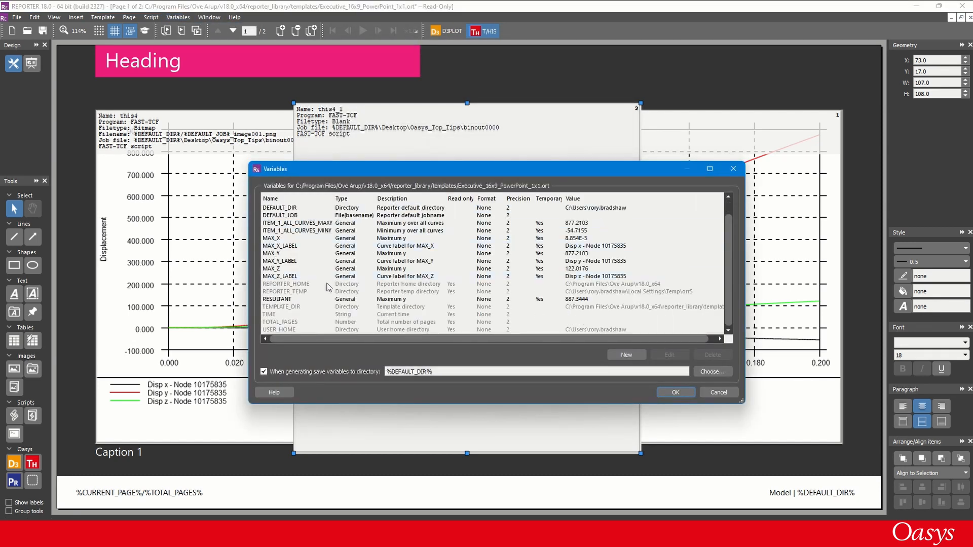
{"action": "left_click", "coordinate": [676, 394]}
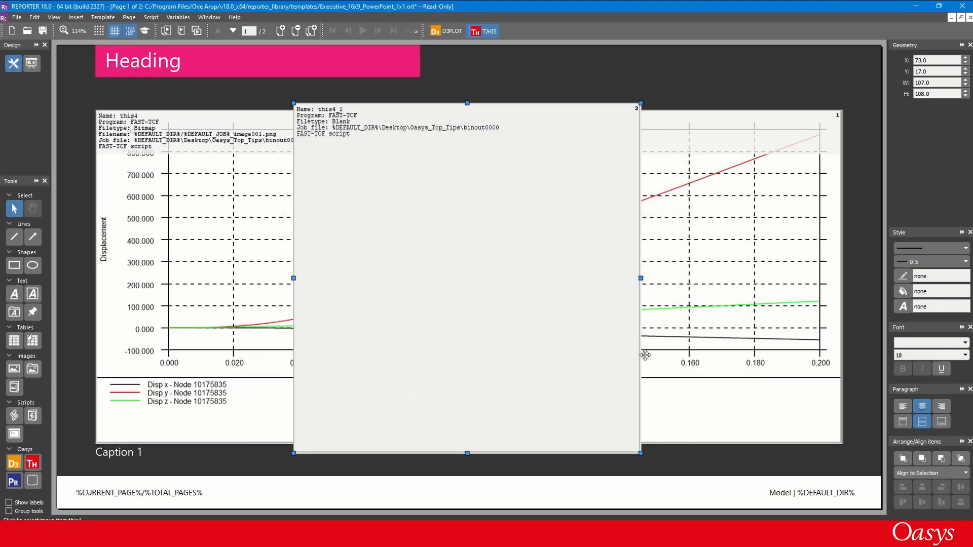
- Resize the blank this4_1 object to 10 by 10 and move it above the graph's upper-right corner
{"action": "left_click_drag", "start_coordinate": [930, 84], "coordinate": [904, 96]}
{"action": "type", "text": "10"}
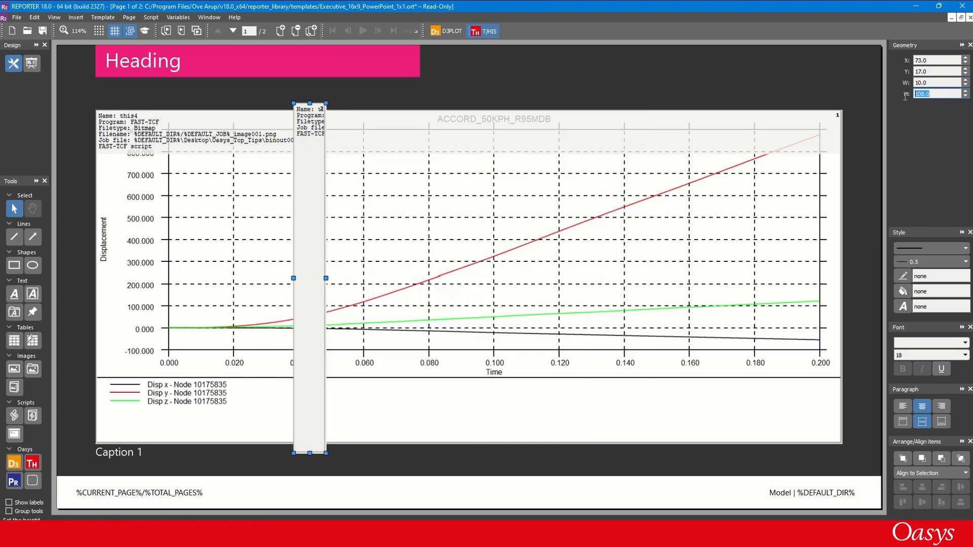
{"action": "type", "text": "10"}
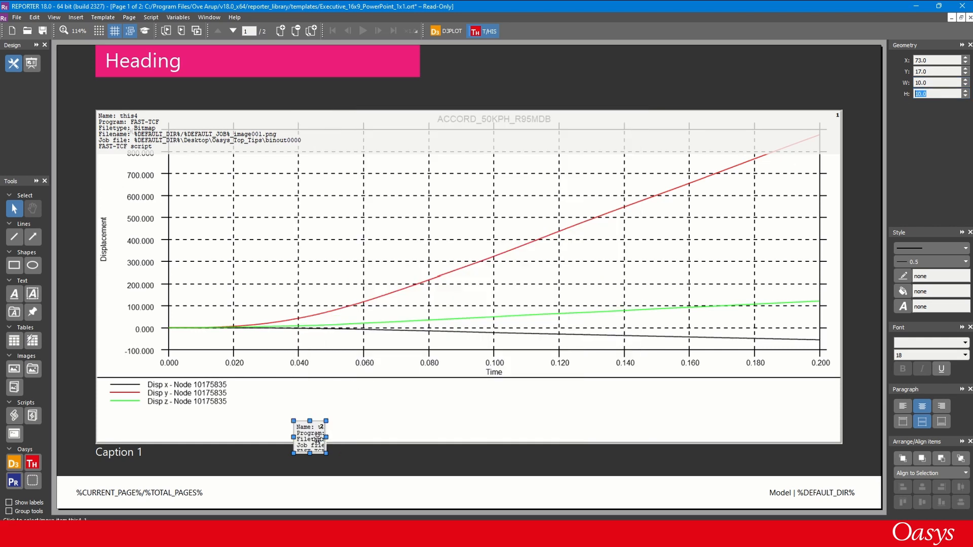
{"action": "left_click_drag", "start_coordinate": [319, 437], "coordinate": [830, 82]}
{"action": "left_click", "coordinate": [742, 74]}
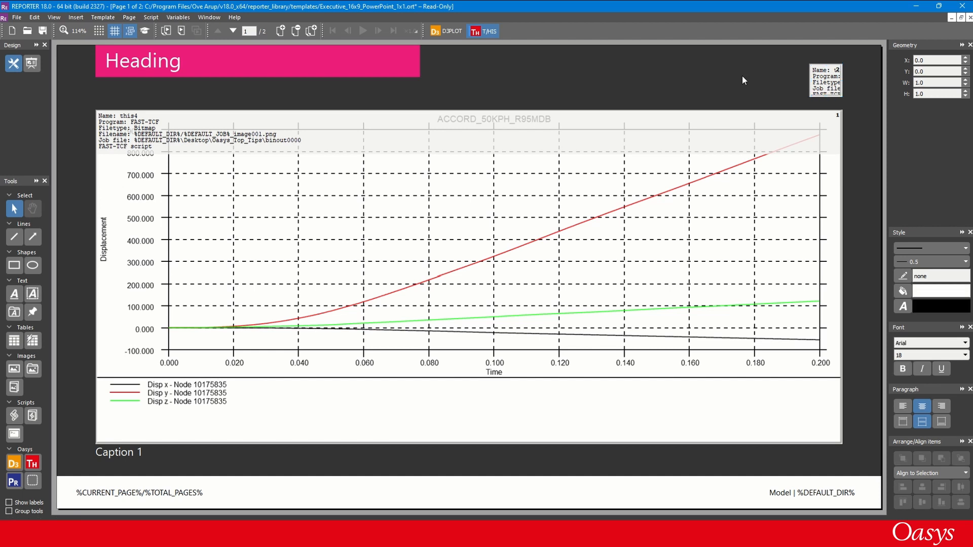
- Place REPORTER beside T/HIS, dock the REPORTER panel in T/HIS and select the this4 graph item on page P1
{"action": "key", "text": "super+Right"}
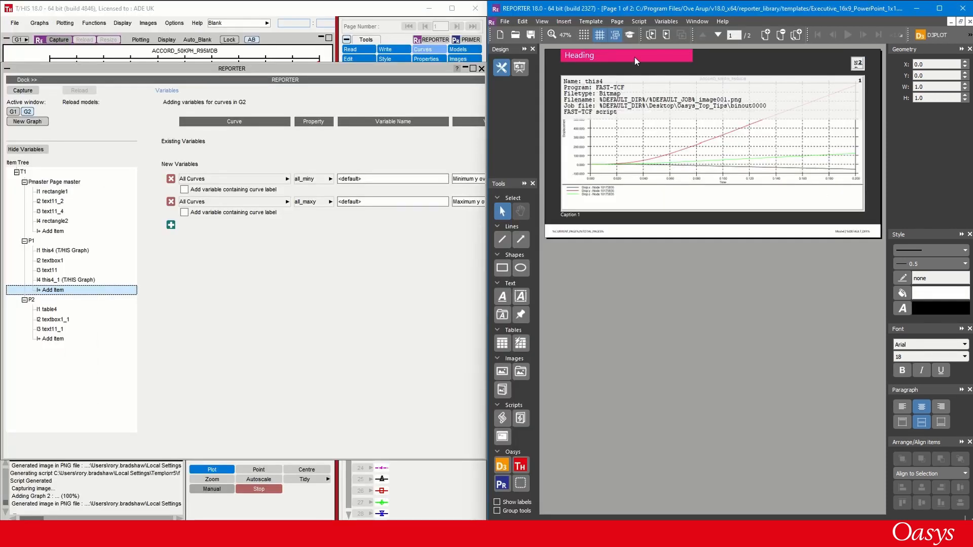
{"action": "left_click", "coordinate": [413, 68]}
{"action": "left_click", "coordinate": [27, 80]}
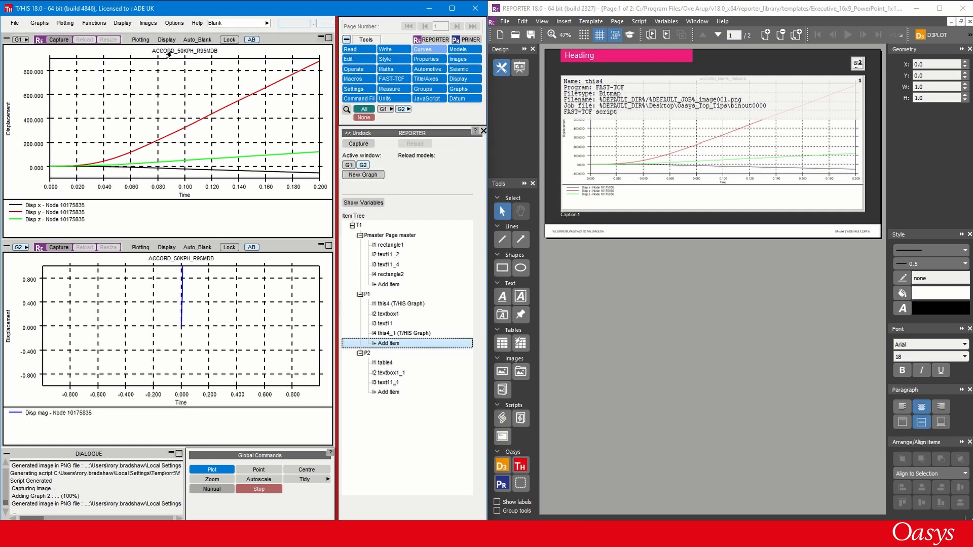
{"action": "left_click", "coordinate": [381, 304]}
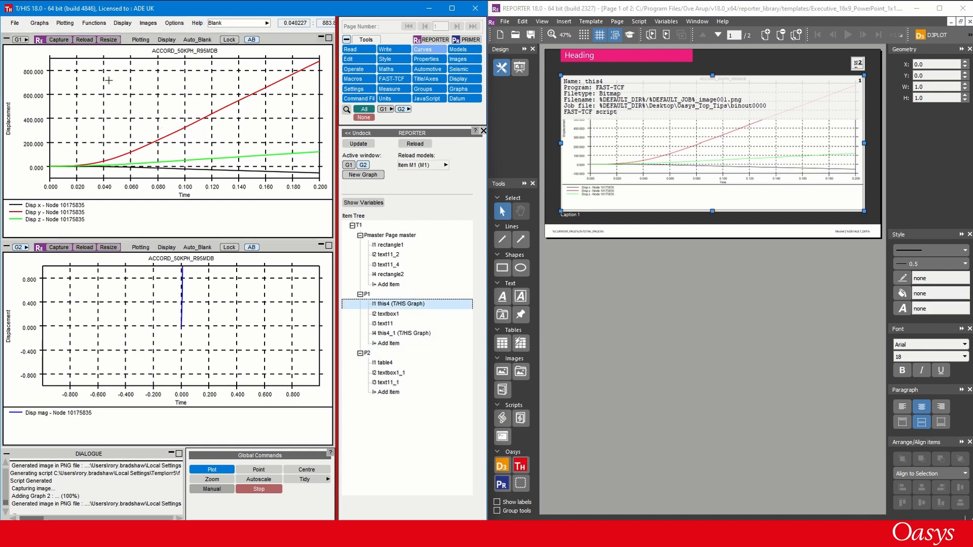
- Set the title of graph G1 in T/HIS to "Displacement of Node 10175835 (Resultant = %RESULTANT% mm)"
{"action": "left_click", "coordinate": [108, 40]}
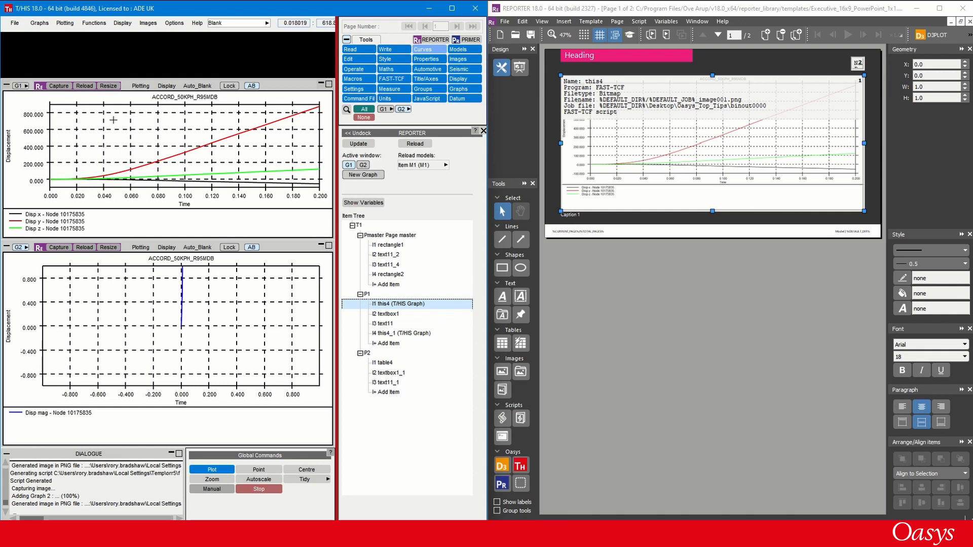
{"action": "left_click", "coordinate": [165, 103]}
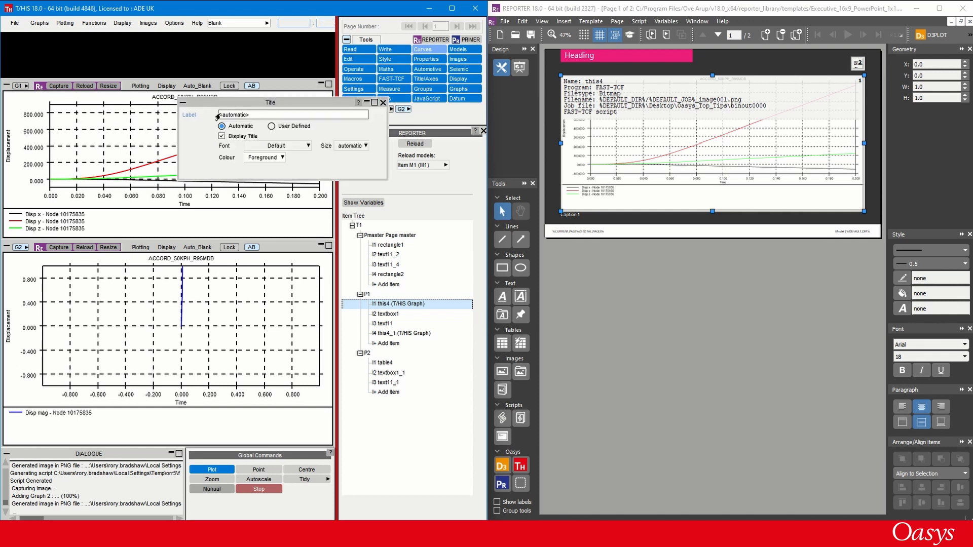
{"action": "left_click_drag", "start_coordinate": [248, 116], "coordinate": [206, 120]}
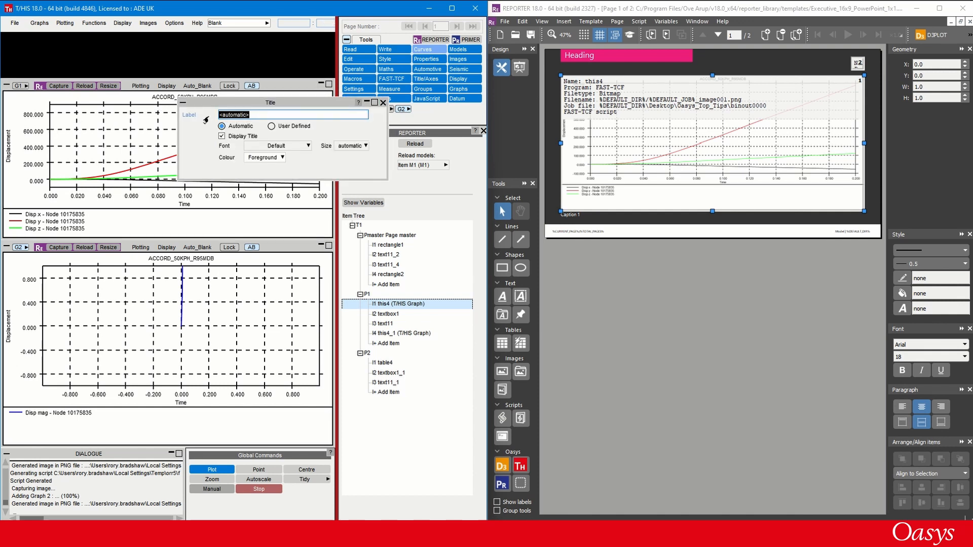
{"action": "type", "text": "Displacement of Node 10175835"}
{"action": "type", "text": "(Resultant ="}
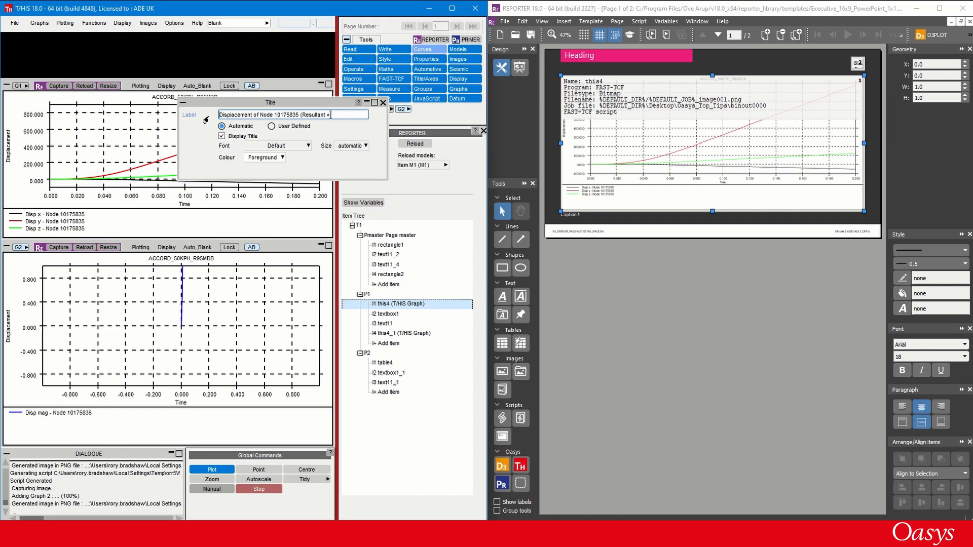
{"action": "type", "text": "%"}
{"action": "type", "text": "RESULTANT% mm"}
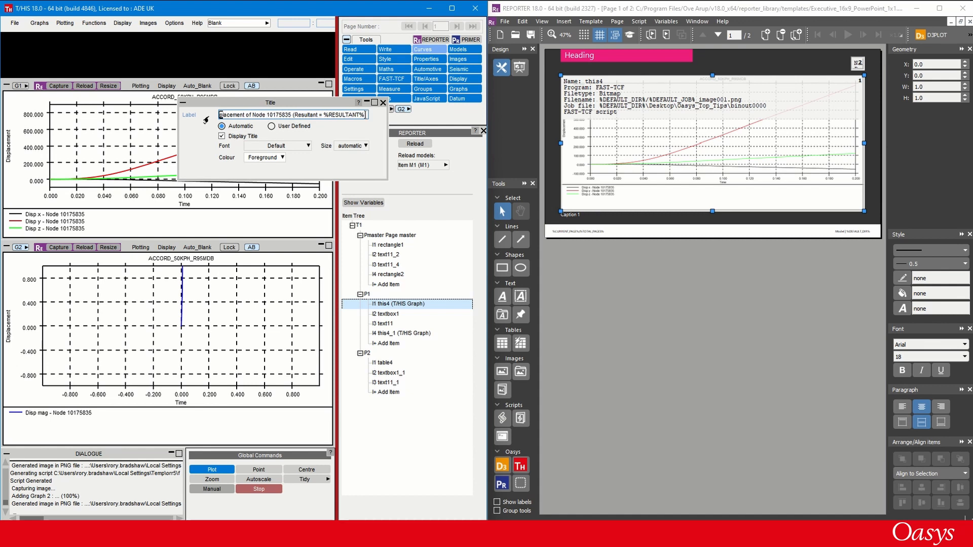
{"action": "type", "text": ")"}
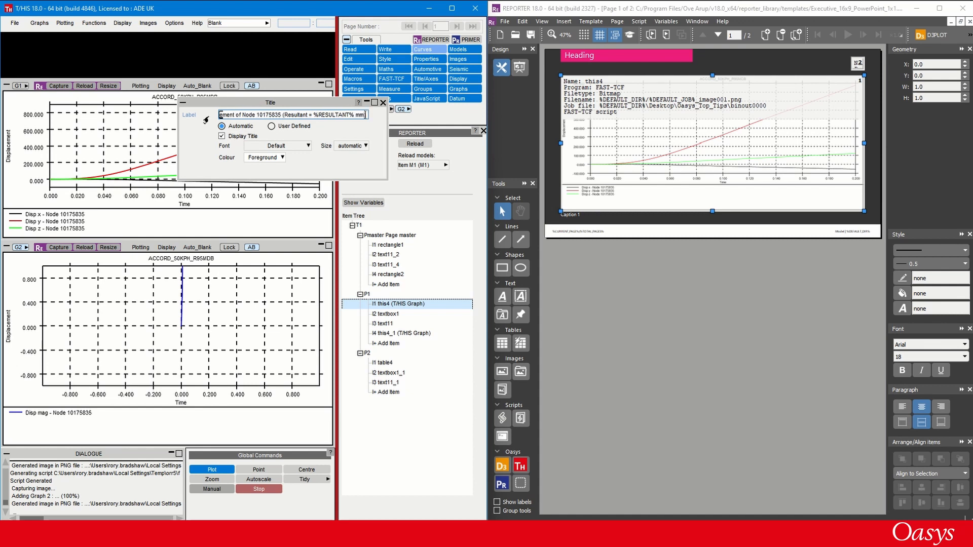
{"action": "key", "text": "Return"}
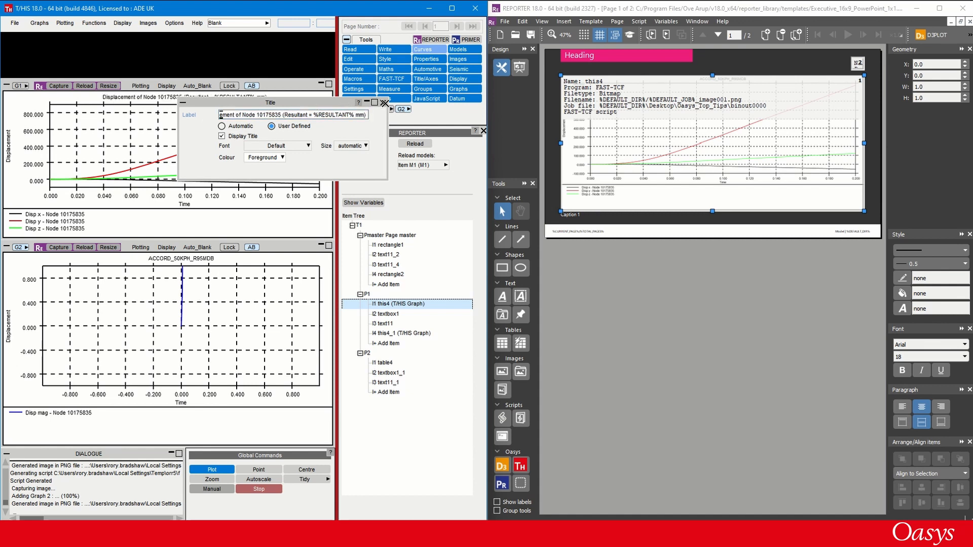
{"action": "left_click", "coordinate": [383, 104]}
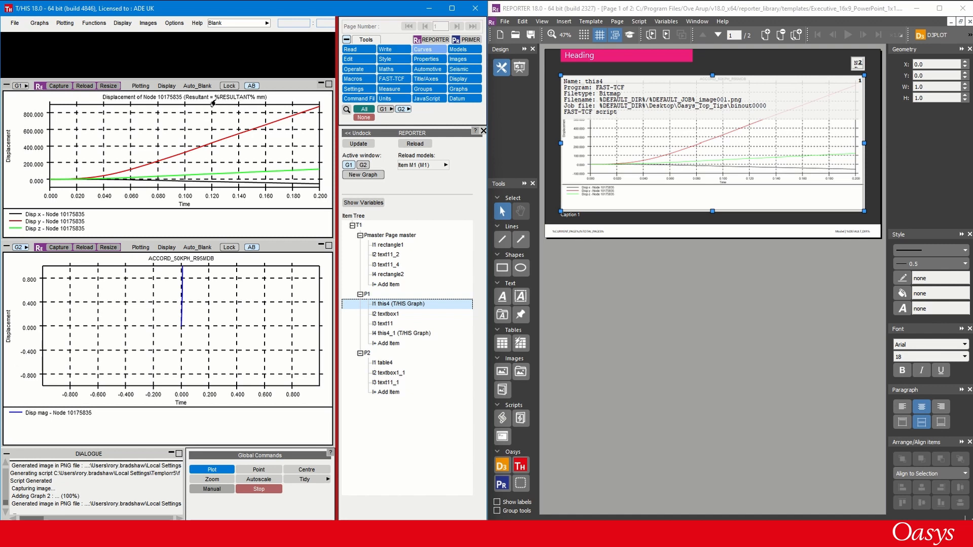
- Recapture graph G1 into the this4 item and inspect the title line in its FAST-TCF script
{"action": "left_click", "coordinate": [52, 86]}
{"action": "left_click", "coordinate": [634, 154]}
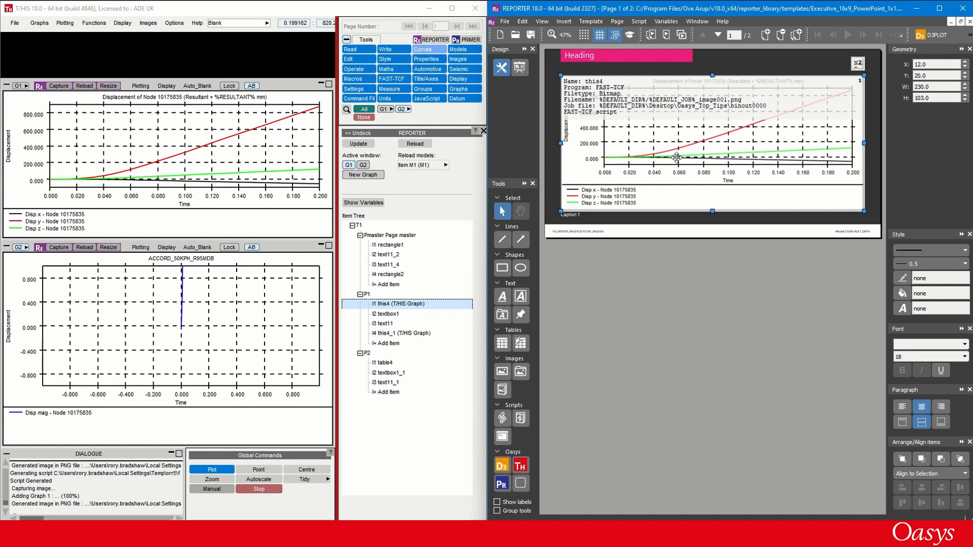
{"action": "double_click", "coordinate": [647, 136]}
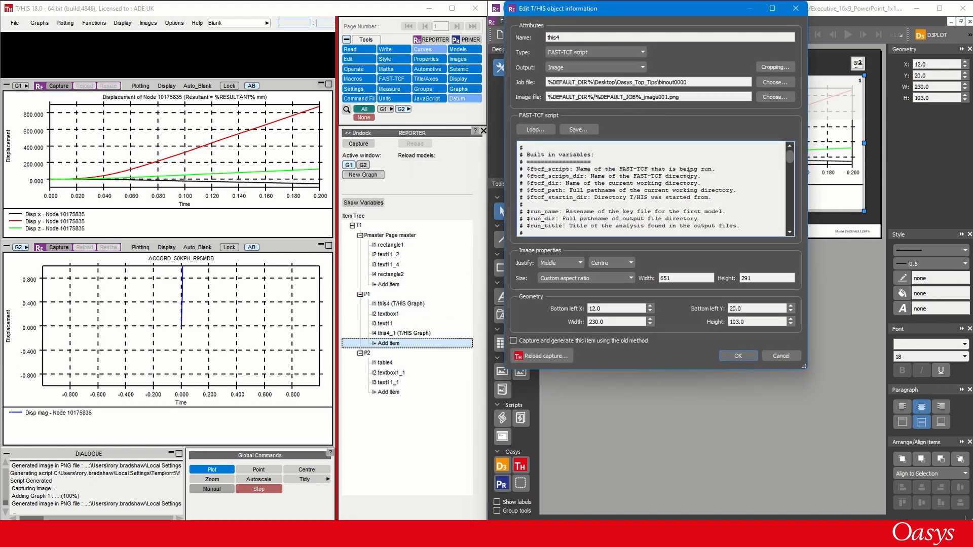
{"action": "scroll", "coordinate": [690, 174], "scroll_direction": "down", "scroll_amount": 5}
{"action": "scroll", "coordinate": [689, 174], "scroll_direction": "down", "scroll_amount": 5}
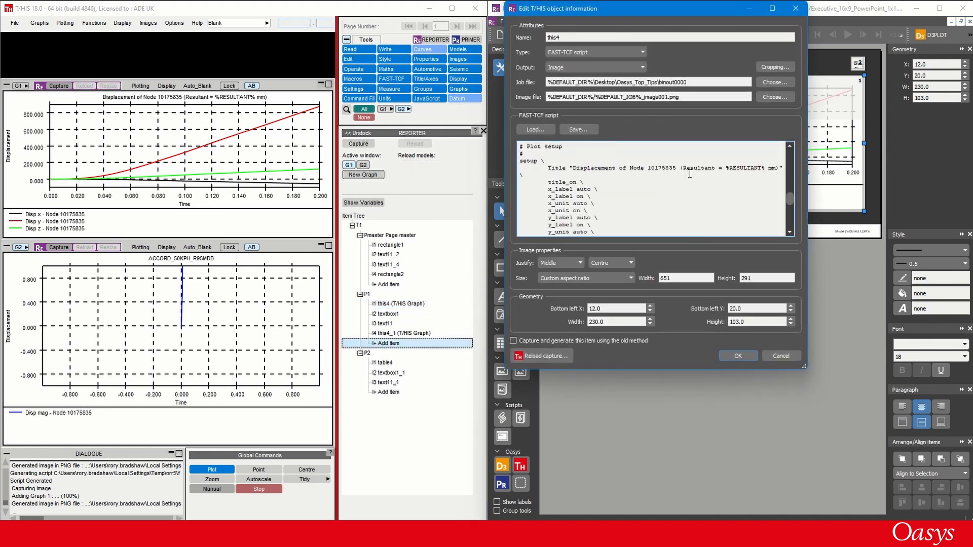
{"action": "left_click_drag", "start_coordinate": [726, 169], "coordinate": [758, 169]}
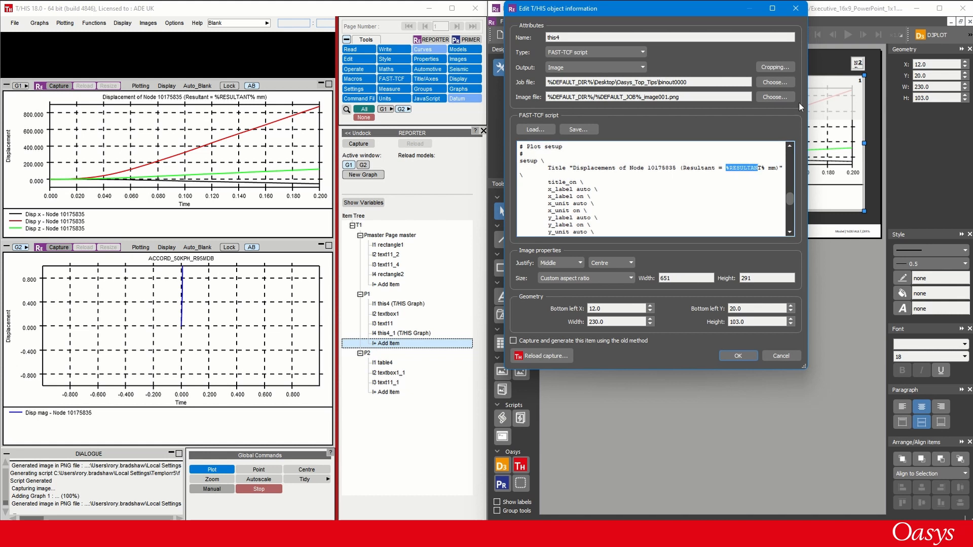
{"action": "left_click", "coordinate": [789, 11]}
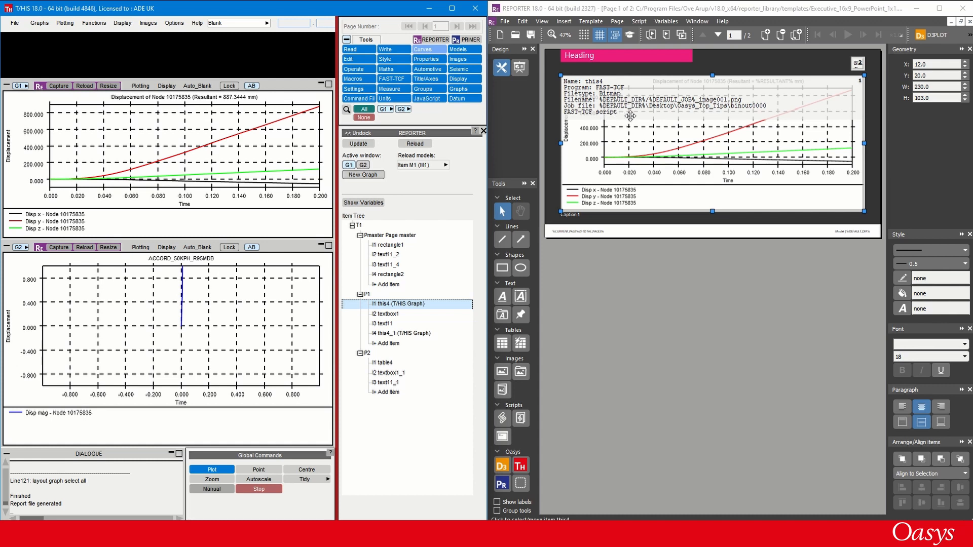
- Create a General template variable named NODE_ID with the value 10175835 in REPORTER
{"action": "left_click", "coordinate": [661, 23]}
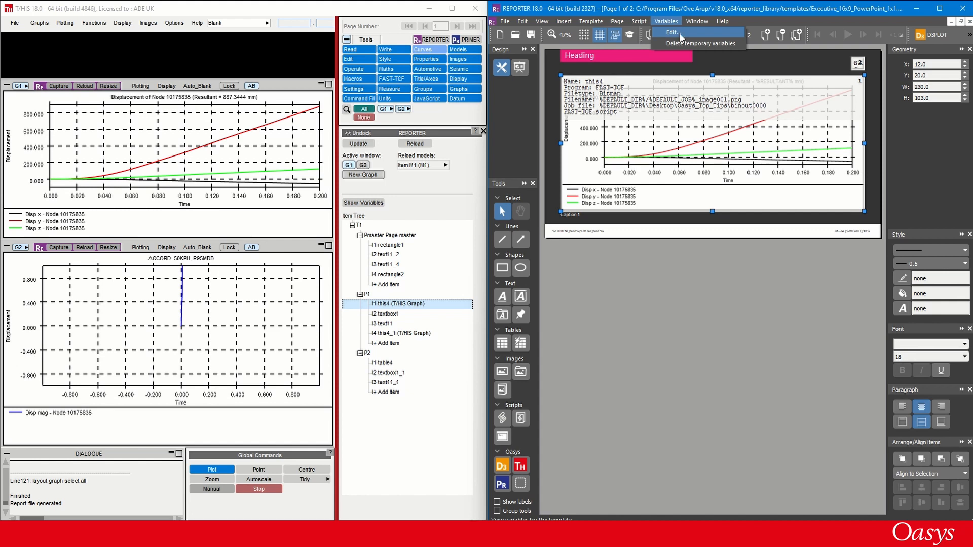
{"action": "left_click", "coordinate": [679, 34]}
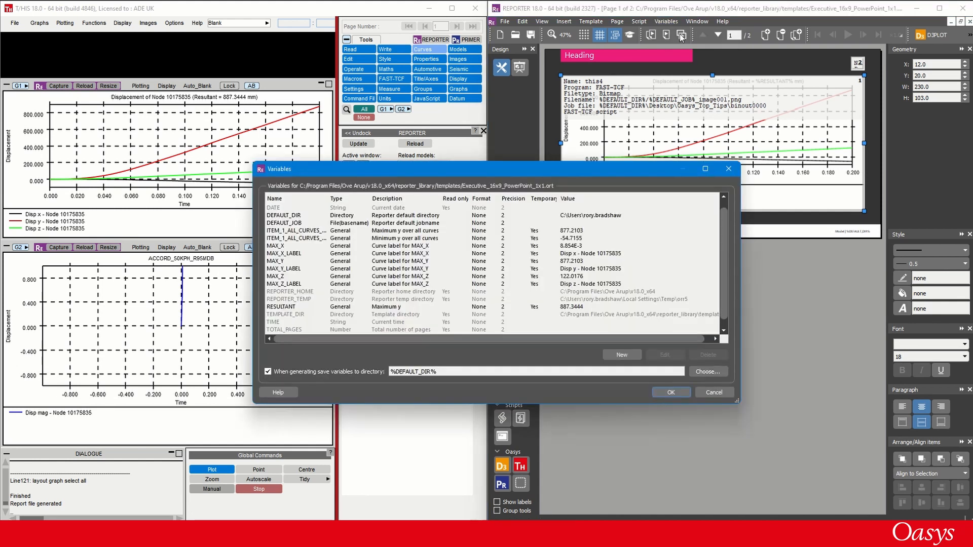
{"action": "left_click", "coordinate": [609, 357]}
{"action": "type", "text": "NODE"}
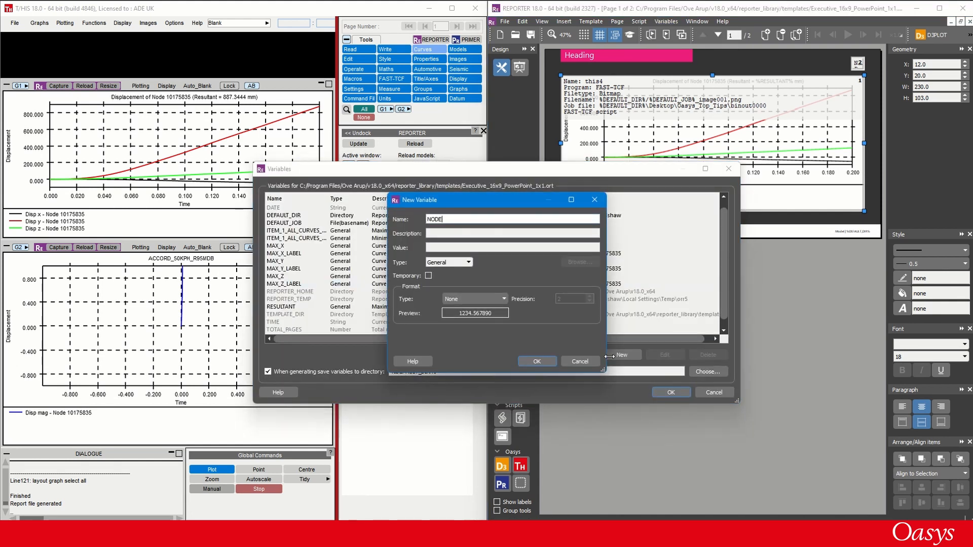
{"action": "type", "text": "_ID"}
{"action": "left_click", "coordinate": [430, 247]}
{"action": "type", "text": "10175835"}
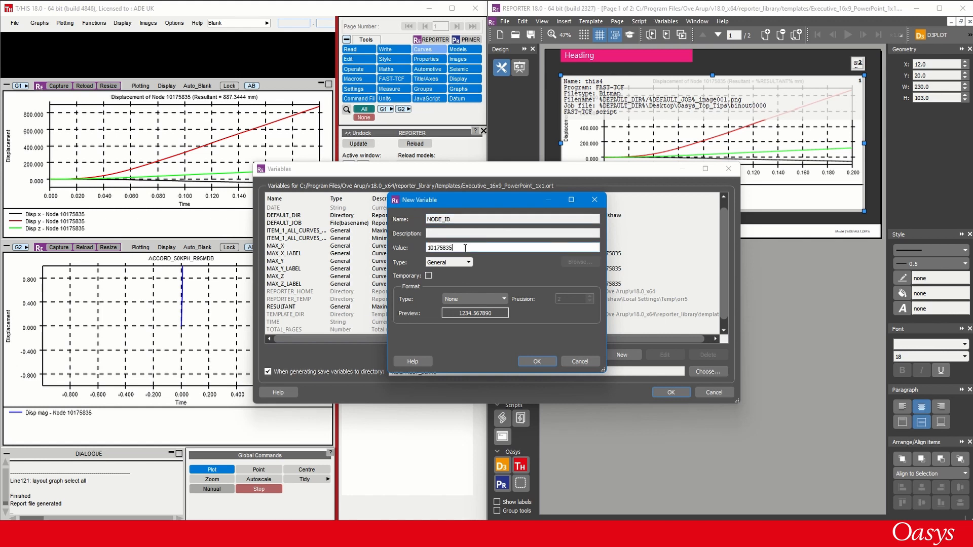
{"action": "left_click", "coordinate": [537, 361]}
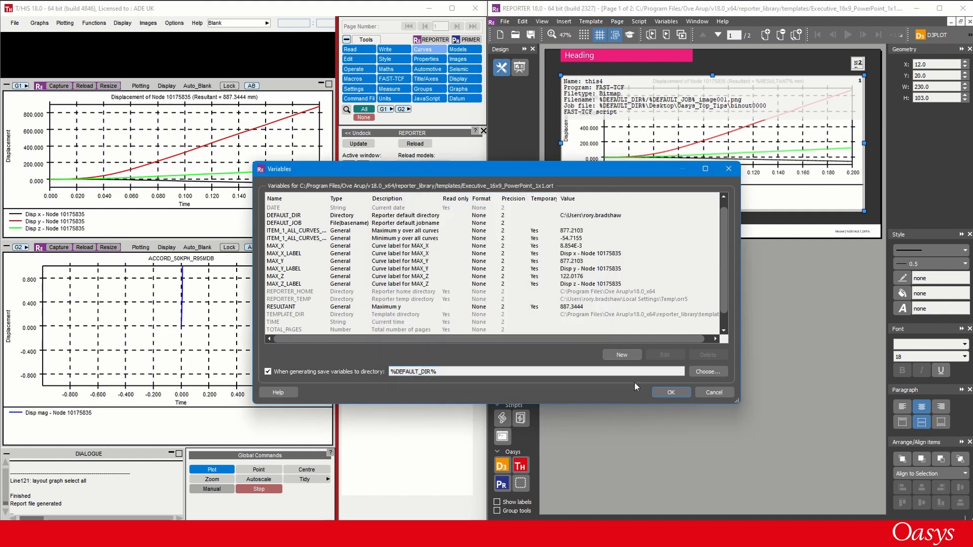
{"action": "left_click", "coordinate": [655, 390]}
- Replace the node number in the displacement x line of this4's FAST-TCF script with the NODE_ID variable
{"action": "double_click", "coordinate": [644, 158]}
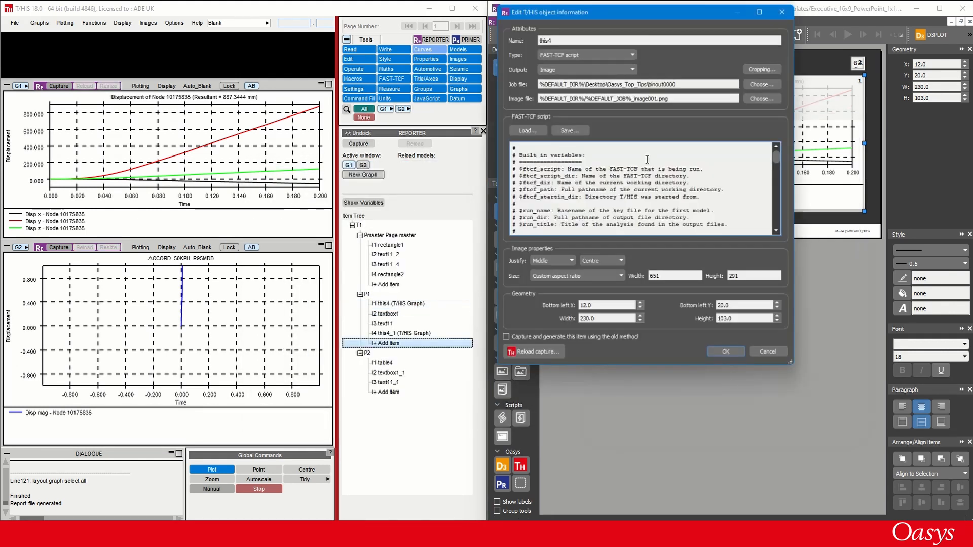
{"action": "scroll", "coordinate": [646, 175], "scroll_direction": "down", "scroll_amount": 10}
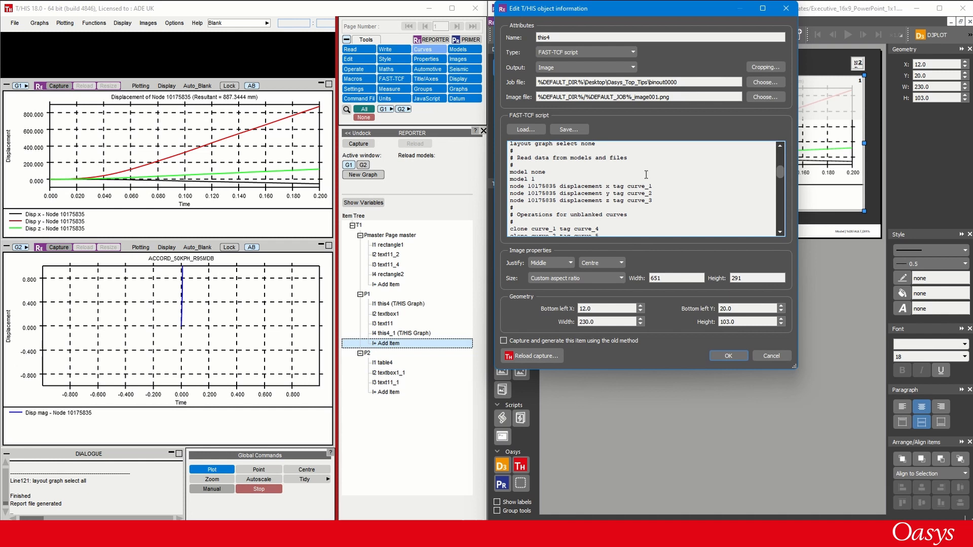
{"action": "double_click", "coordinate": [536, 186]}
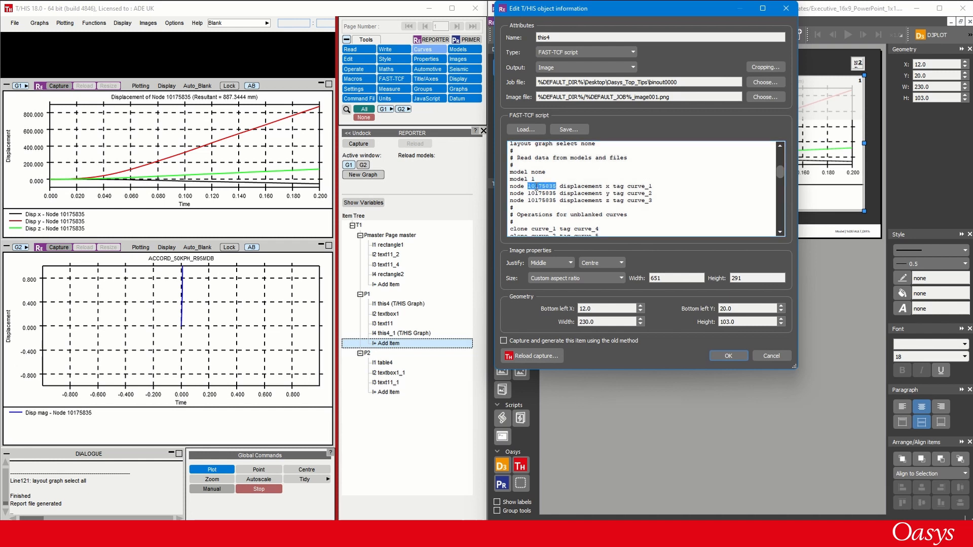
{"action": "right_click", "coordinate": [536, 187]}
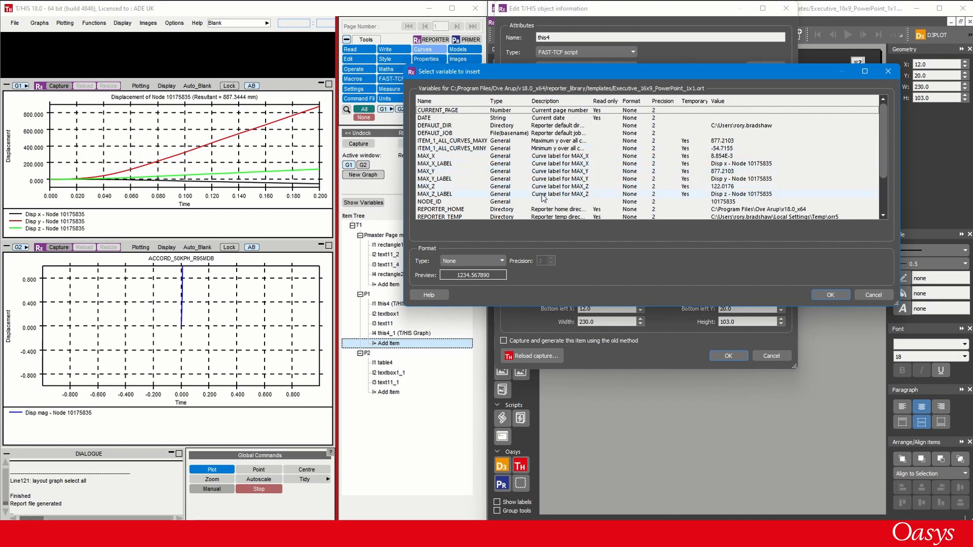
{"action": "double_click", "coordinate": [568, 201]}
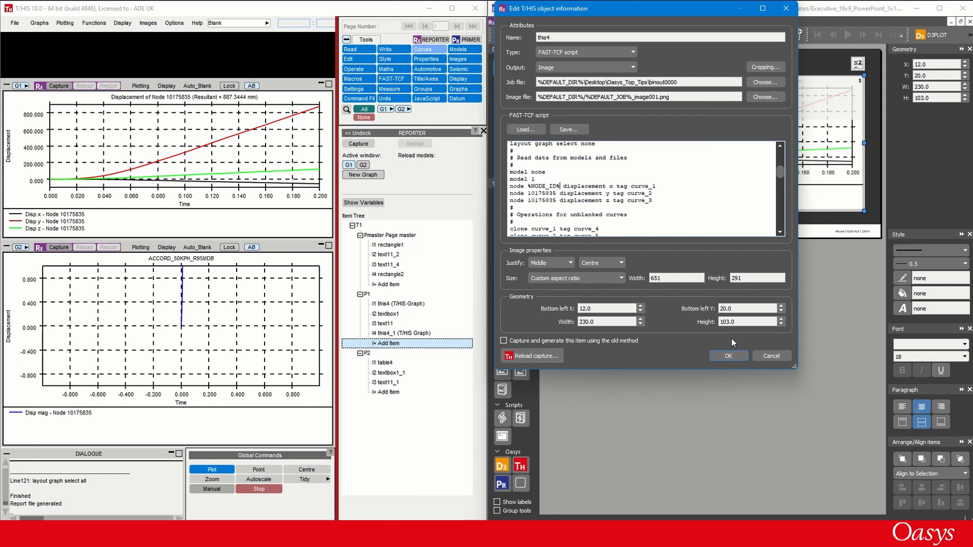
{"action": "left_click", "coordinate": [731, 352]}
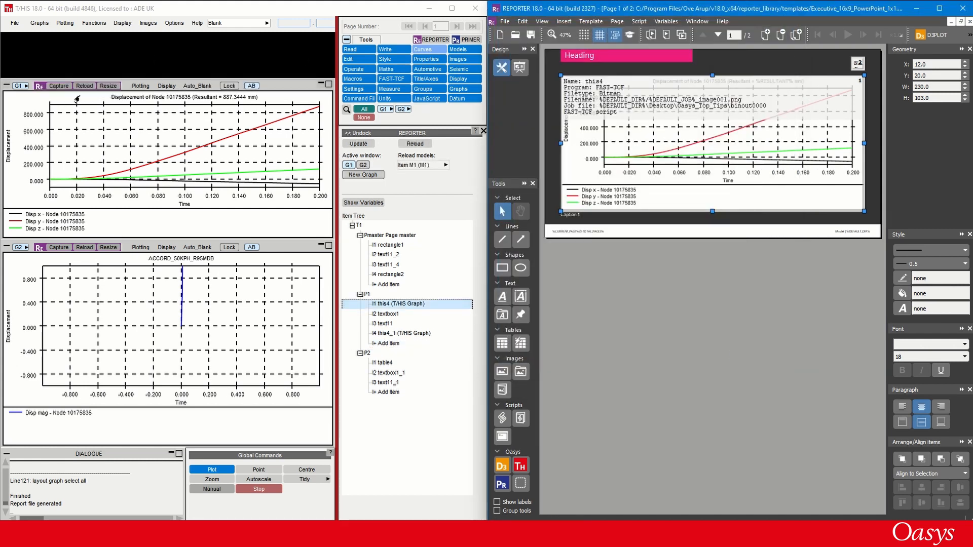
- Reload this4 in T/HIS and recapture graph G1, replacing script text with the NODE_ID and RESULTANT variables
{"action": "left_click", "coordinate": [83, 86]}
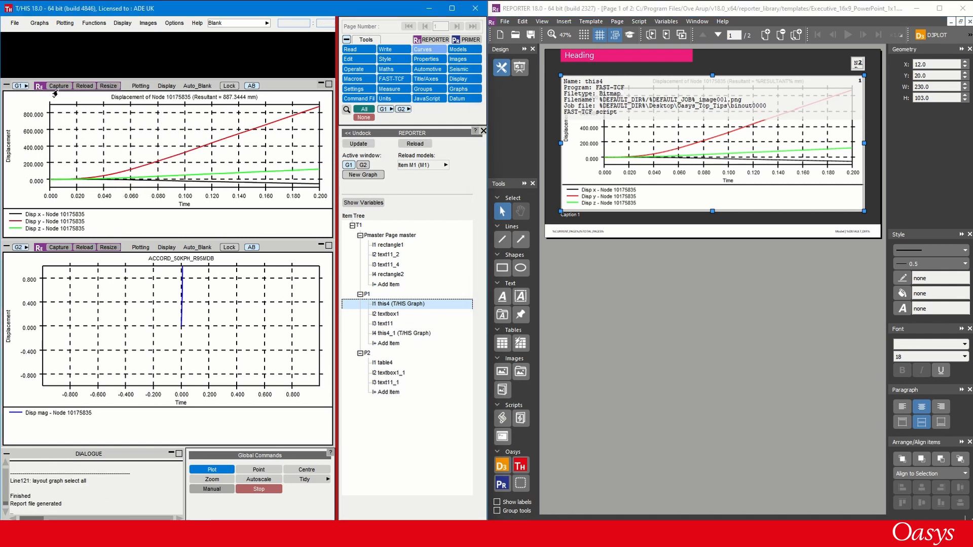
{"action": "left_click", "coordinate": [56, 87]}
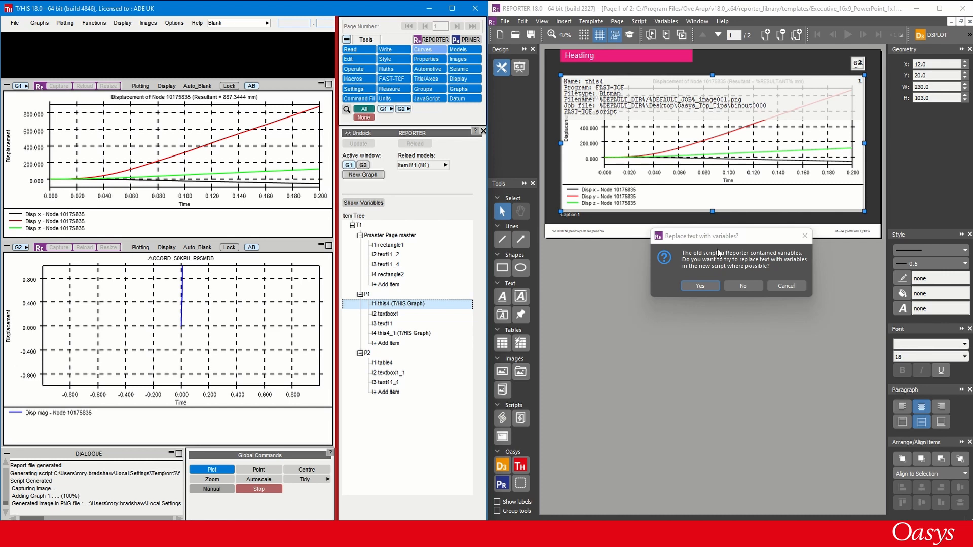
{"action": "left_click", "coordinate": [691, 284]}
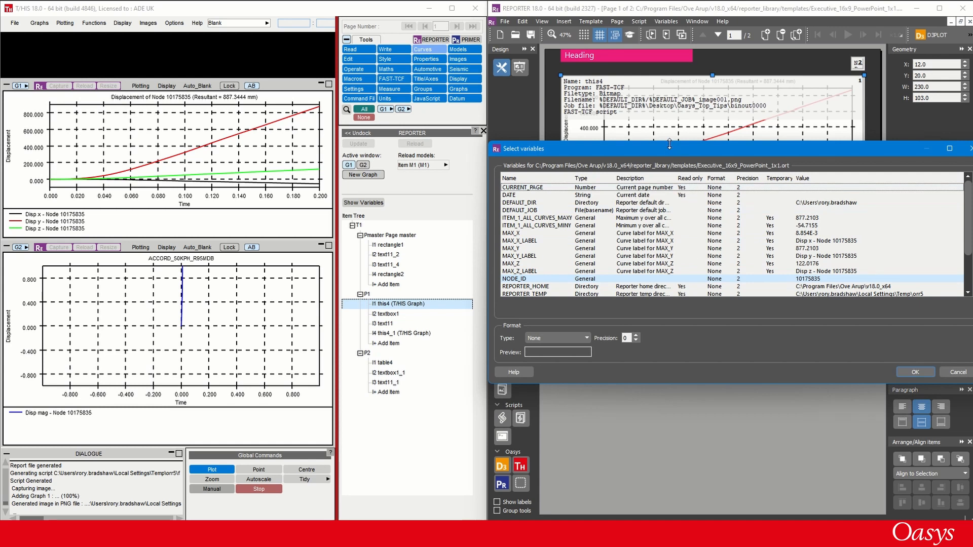
{"action": "left_click_drag", "start_coordinate": [670, 144], "coordinate": [661, 41]}
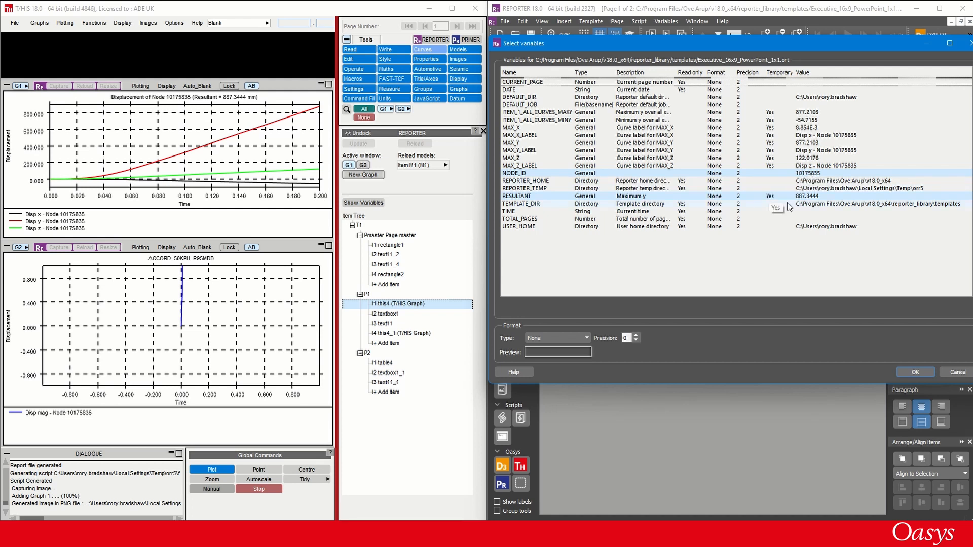
{"action": "left_click", "coordinate": [905, 373]}
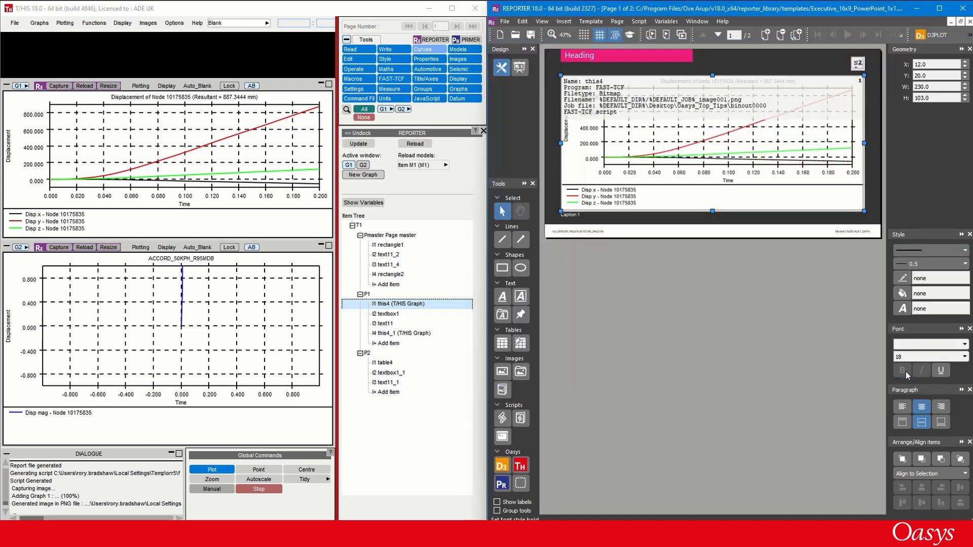
- Check the node references in the x, y and z displacement lines of this4's FAST-TCF script
{"action": "double_click", "coordinate": [682, 158]}
{"action": "scroll", "coordinate": [668, 183], "scroll_direction": "down", "scroll_amount": 8}
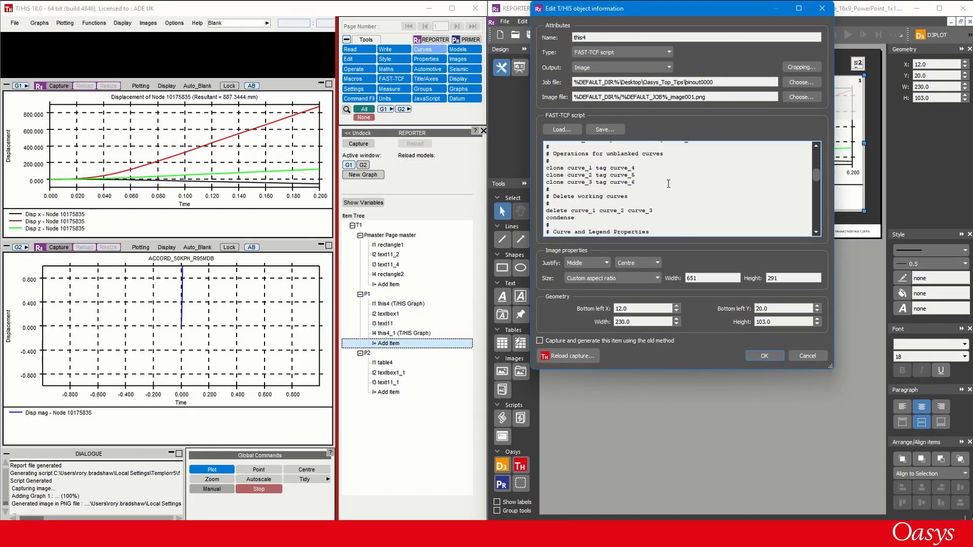
{"action": "left_click_drag", "start_coordinate": [563, 186], "coordinate": [588, 196]}
{"action": "left_click", "coordinate": [583, 196]}
{"action": "left_click", "coordinate": [584, 203]}
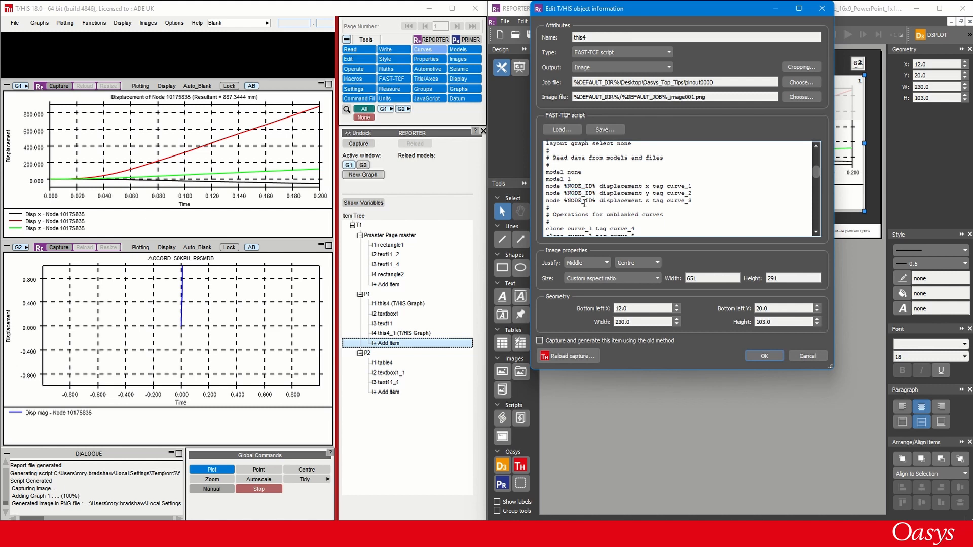
{"action": "left_click", "coordinate": [762, 354]}
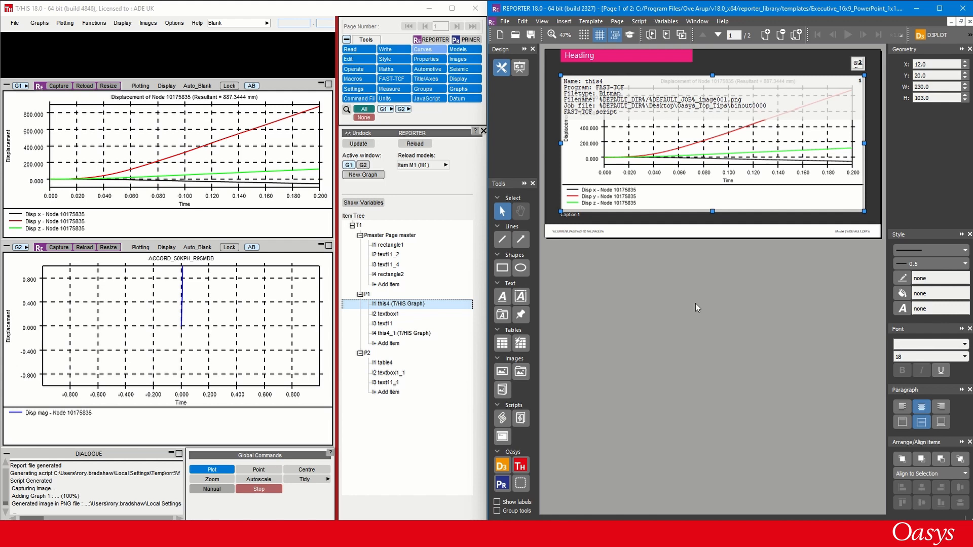
- Add a text item containing the NODE_ID variable to the pink heading bar on page 1 in REPORTER
{"action": "left_click", "coordinate": [580, 54]}
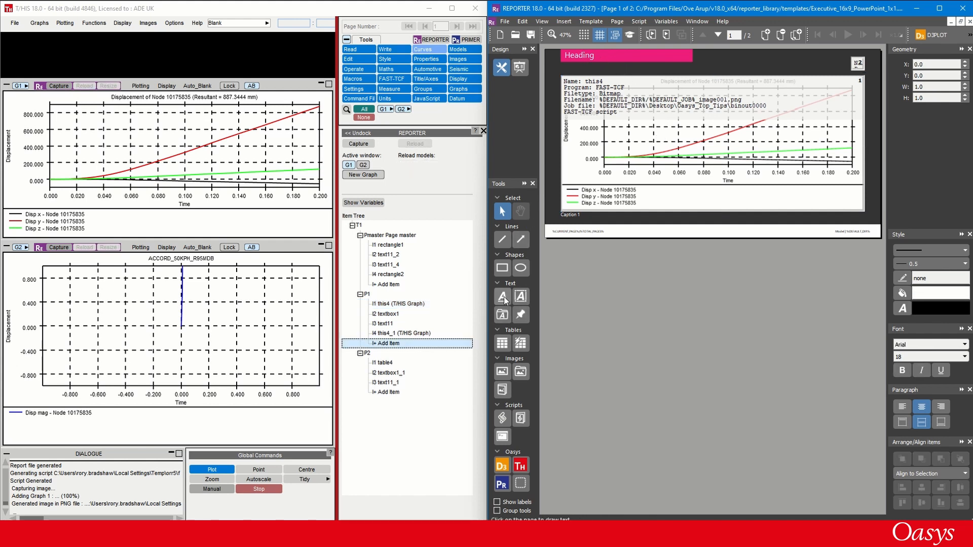
{"action": "left_click", "coordinate": [503, 296]}
{"action": "left_click", "coordinate": [610, 58]}
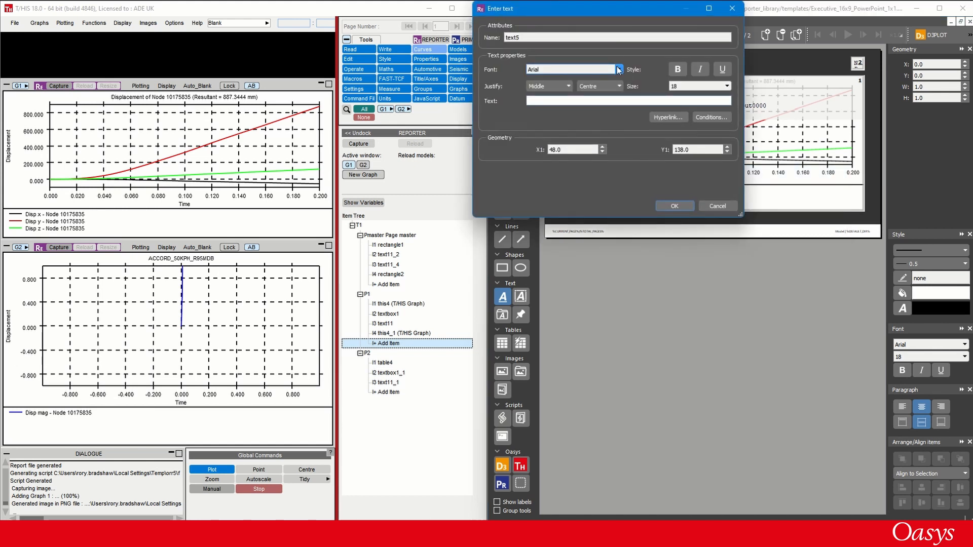
{"action": "key", "text": "ctrl+i"}
{"action": "key", "text": "n"}
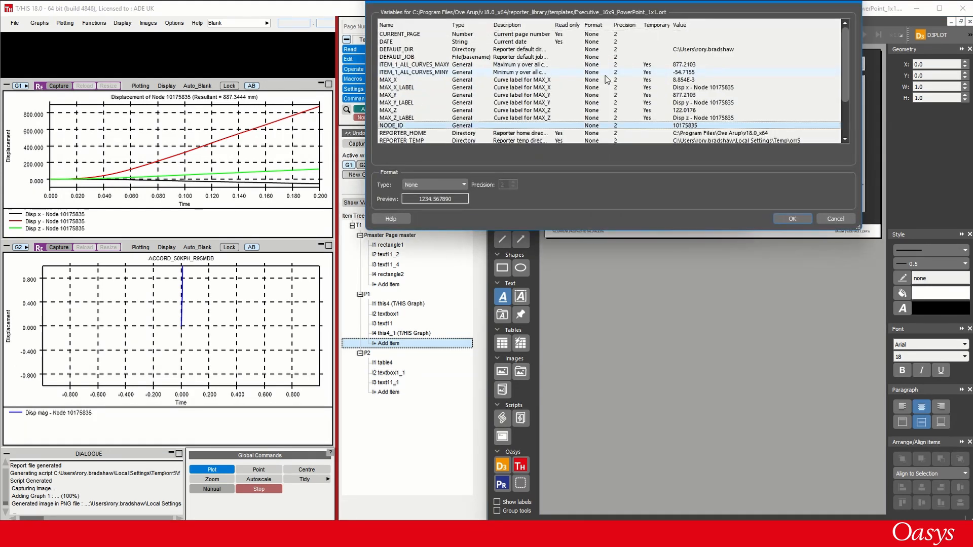
{"action": "key", "text": "Return"}
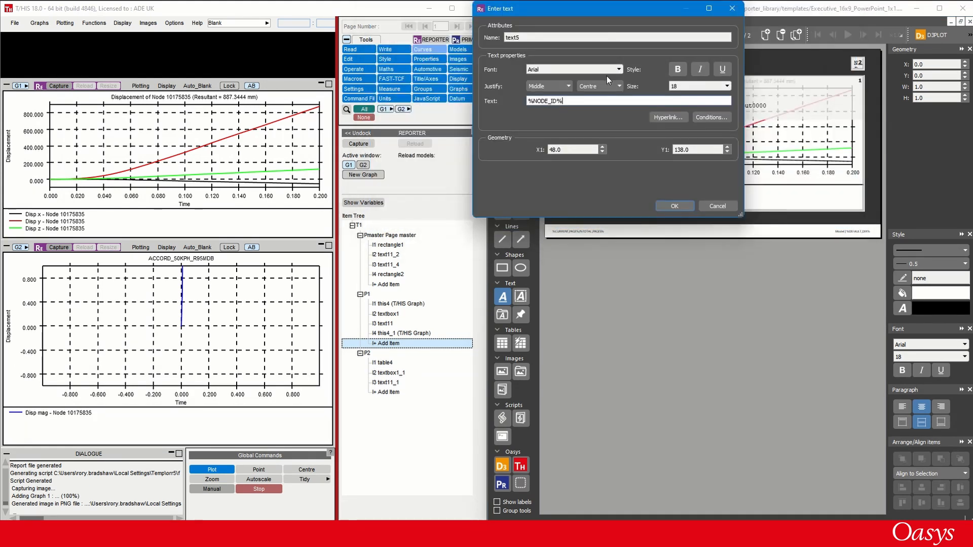
{"action": "left_click", "coordinate": [668, 204]}
{"action": "mouse_move", "coordinate": [640, 56]}
{"action": "left_mouse_down"}
{"action": "mouse_move", "coordinate": [662, 58]}
{"action": "mouse_move", "coordinate": [653, 56]}
{"action": "left_mouse_up"}
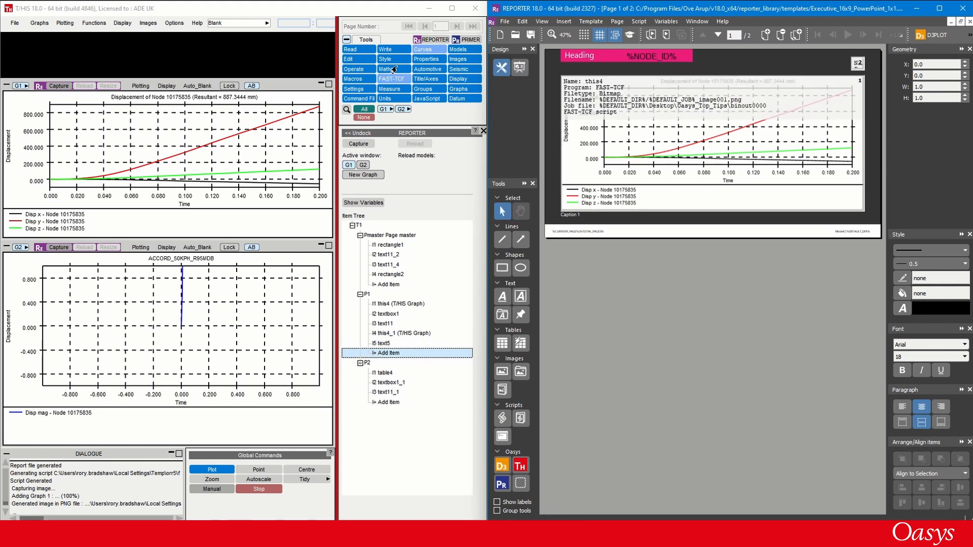
- Look up another node in T/HIS's readable node list and set REPORTER's NODE_ID variable to 10180679
{"action": "left_click", "coordinate": [357, 50]}
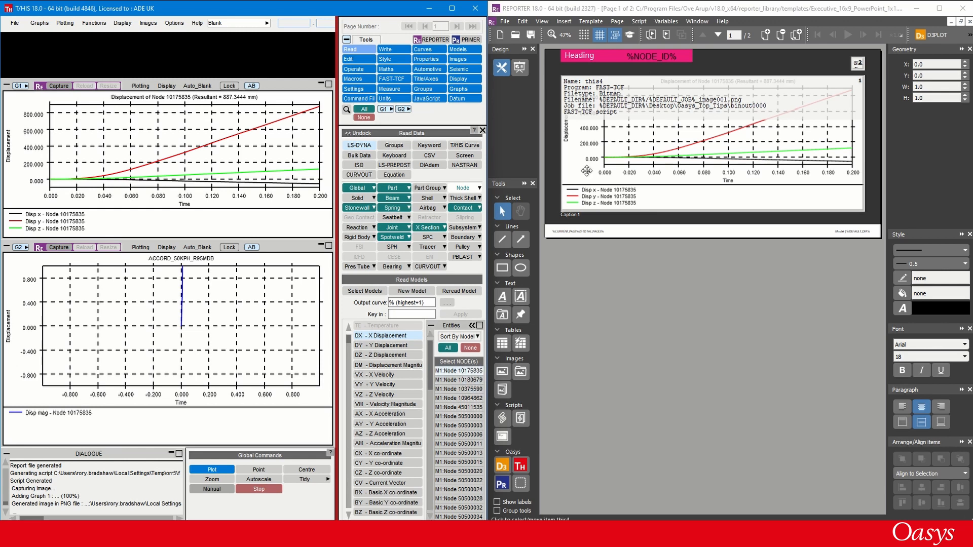
{"action": "left_click", "coordinate": [665, 22]}
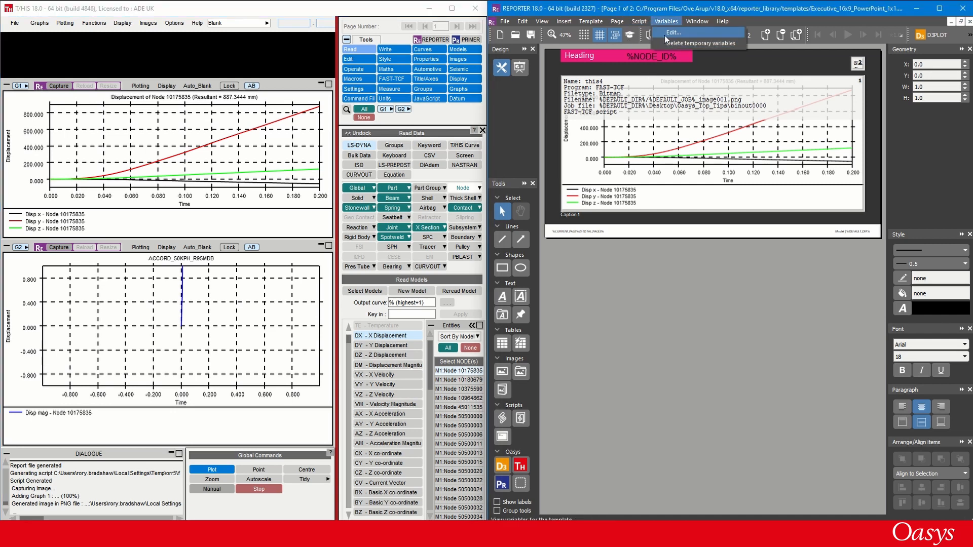
{"action": "left_click", "coordinate": [664, 33]}
{"action": "double_click", "coordinate": [572, 292]}
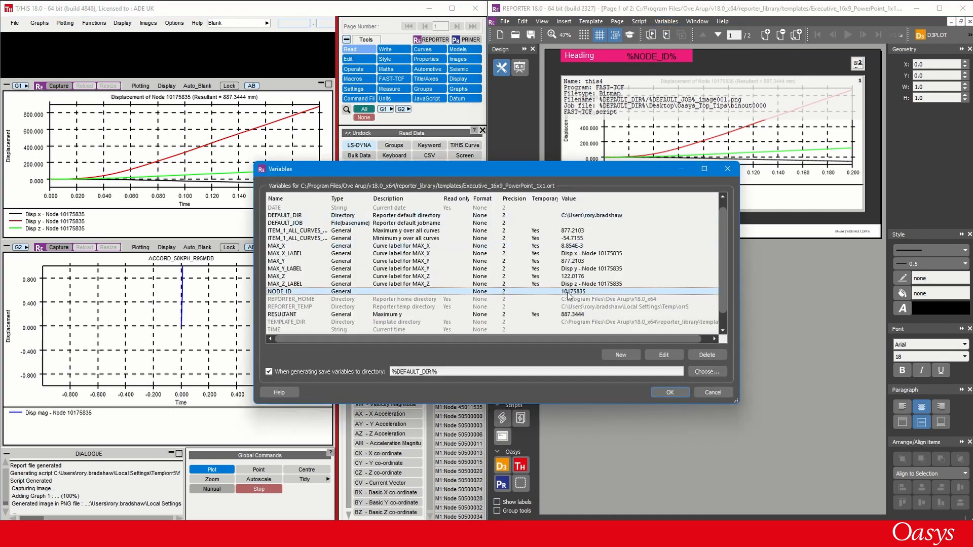
{"action": "left_click_drag", "start_coordinate": [478, 249], "coordinate": [403, 252]}
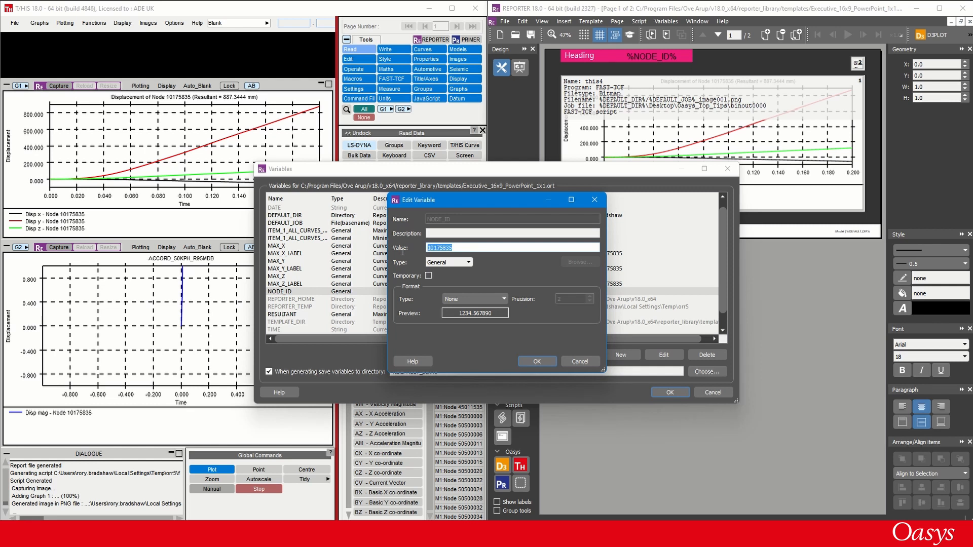
{"action": "type", "text": "1"}
{"action": "left_click", "coordinate": [533, 360]}
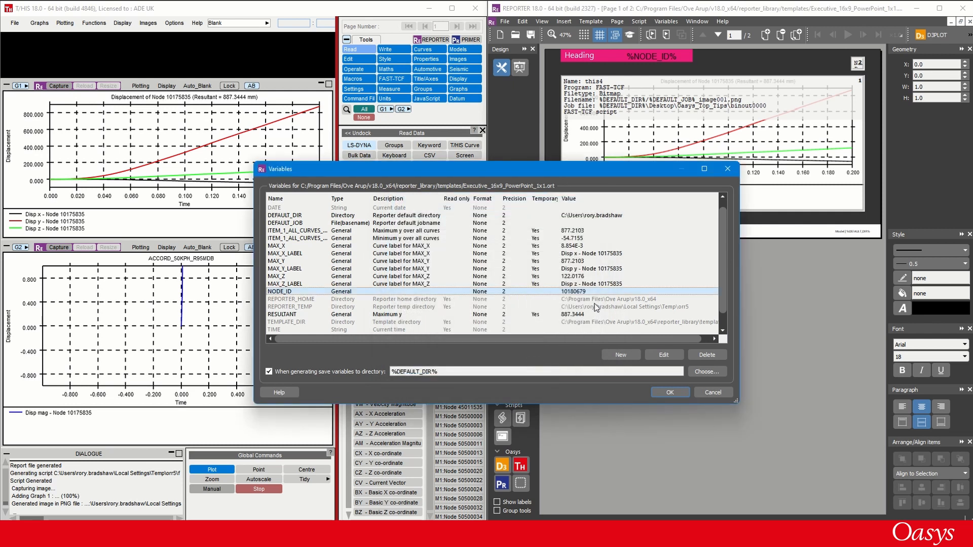
{"action": "left_click", "coordinate": [658, 392]}
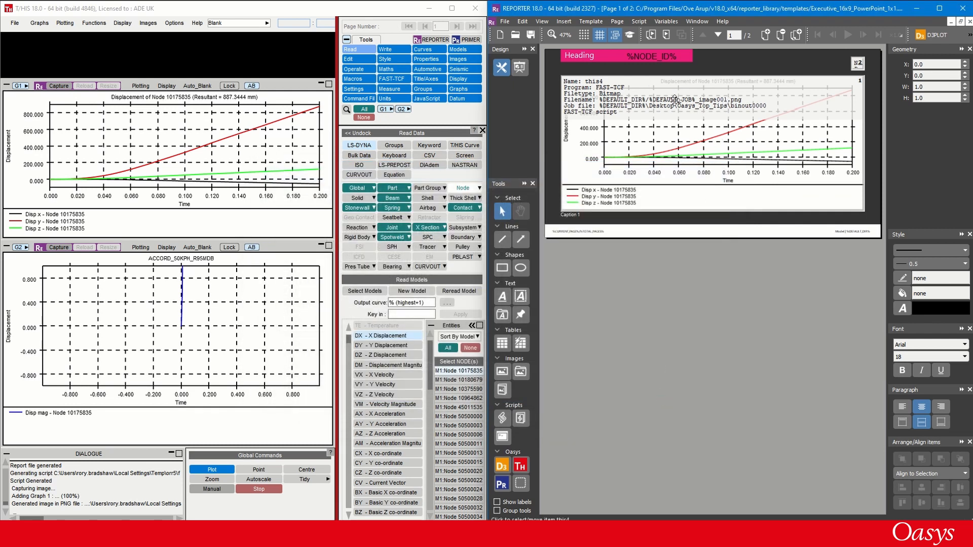
- Select the this4 graph item on the page and reload it into graph G1 in T/HIS
{"action": "left_click", "coordinate": [640, 122]}
{"action": "left_click", "coordinate": [646, 129]}
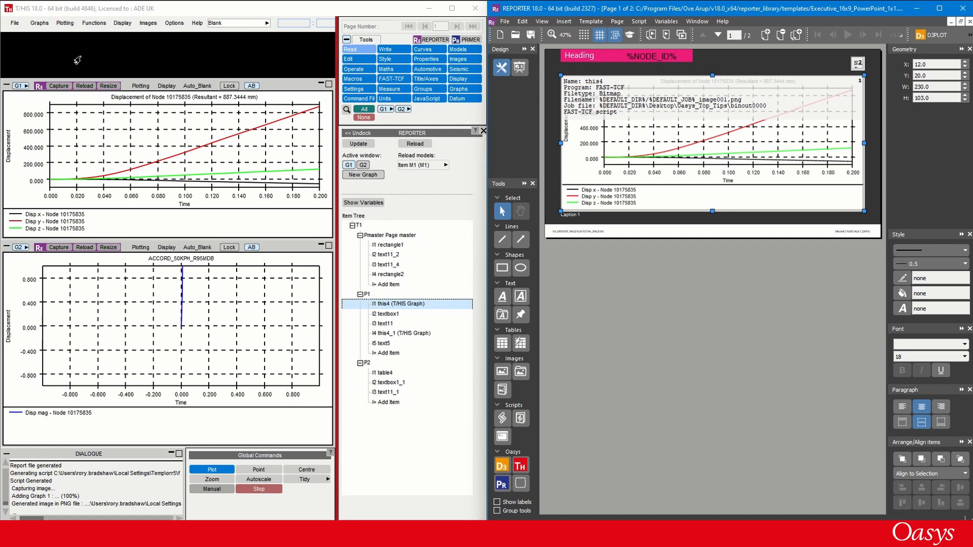
{"action": "right_click", "coordinate": [626, 128]}
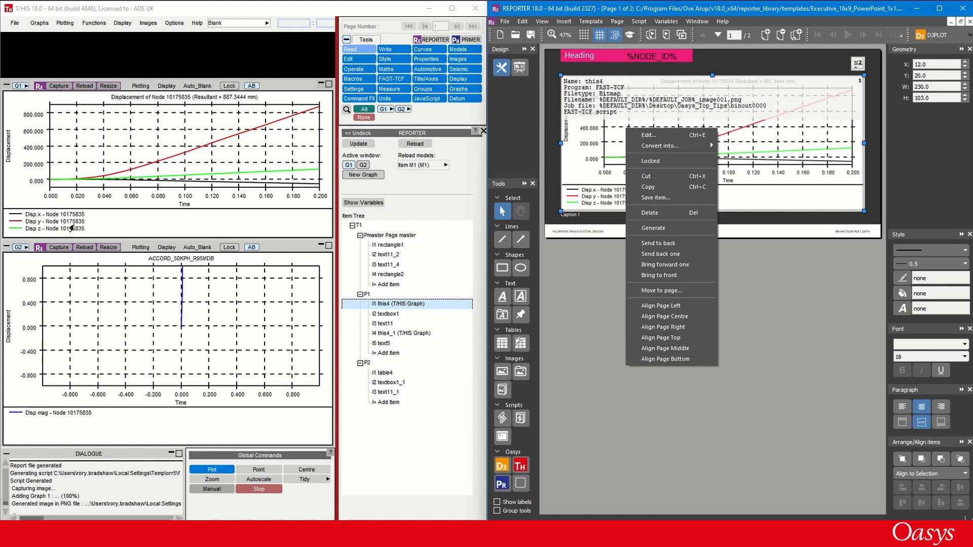
{"action": "left_click", "coordinate": [84, 86]}
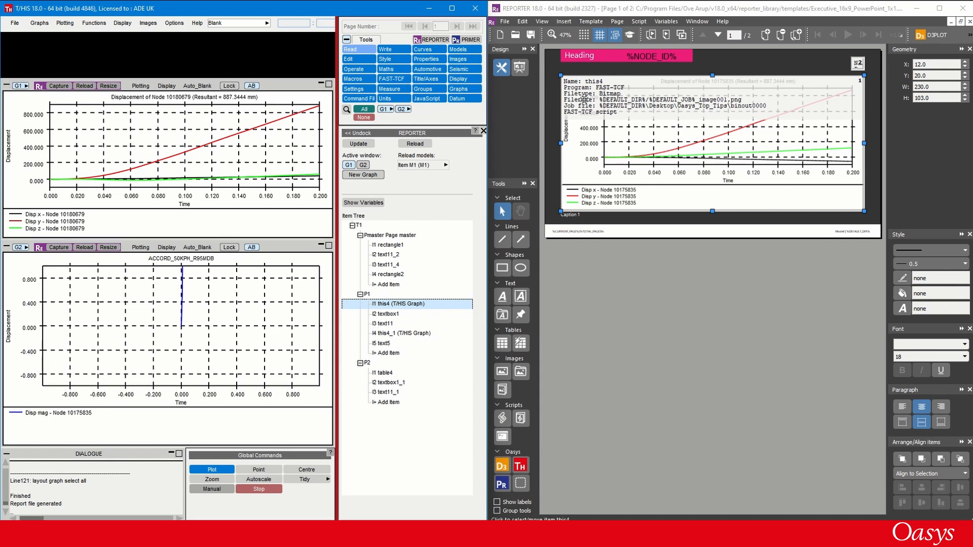
- Replace the node number in the displacement m line of this4_1's FAST-TCF script with the NODE_ID variable
{"action": "double_click", "coordinate": [857, 64]}
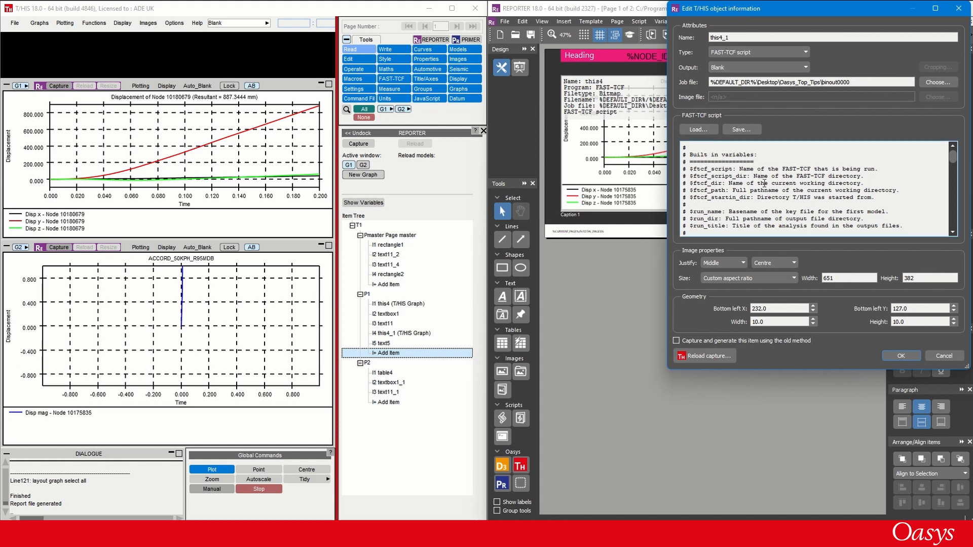
{"action": "scroll", "coordinate": [763, 183], "scroll_direction": "down", "scroll_amount": 10}
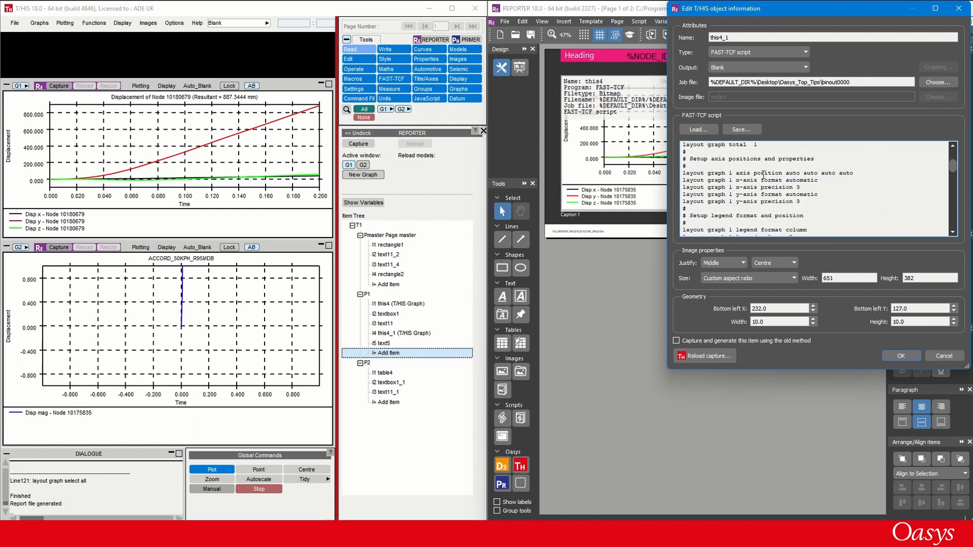
{"action": "scroll", "coordinate": [764, 174], "scroll_direction": "up", "scroll_amount": 1}
{"action": "scroll", "coordinate": [763, 175], "scroll_direction": "down", "scroll_amount": 5}
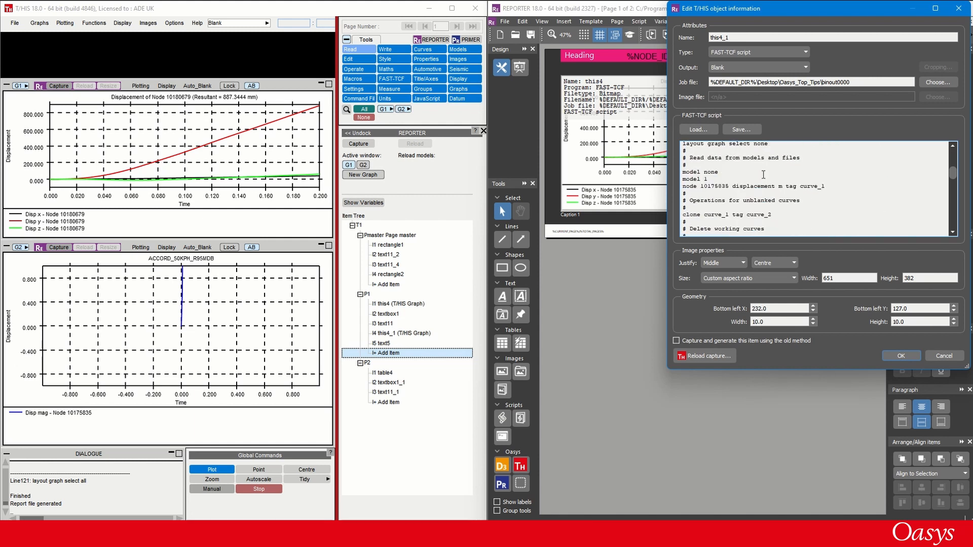
{"action": "double_click", "coordinate": [708, 186]}
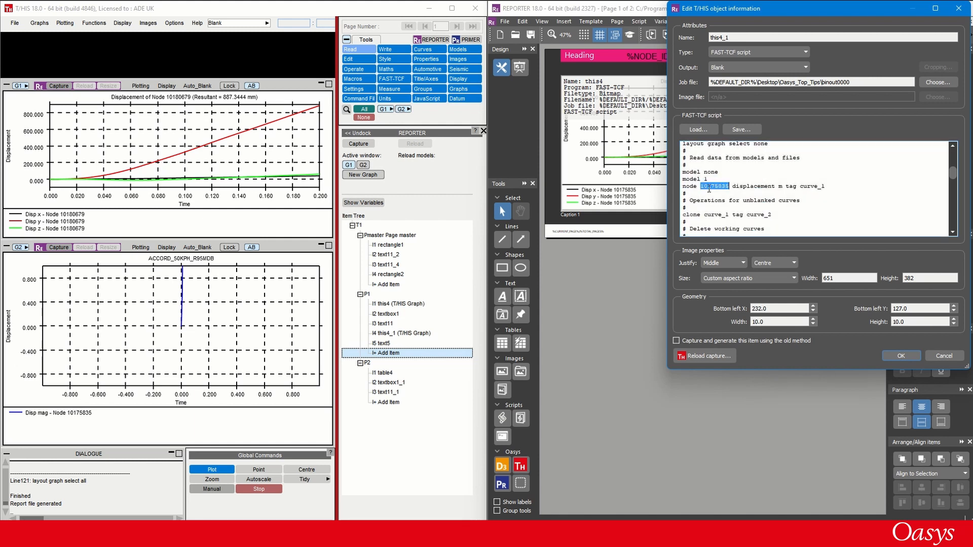
{"action": "right_click", "coordinate": [709, 187]}
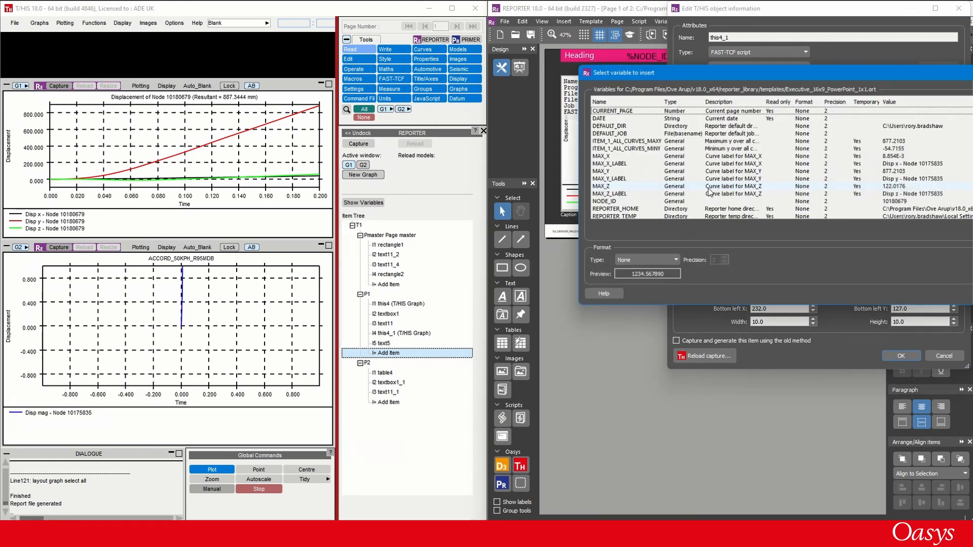
{"action": "double_click", "coordinate": [618, 202]}
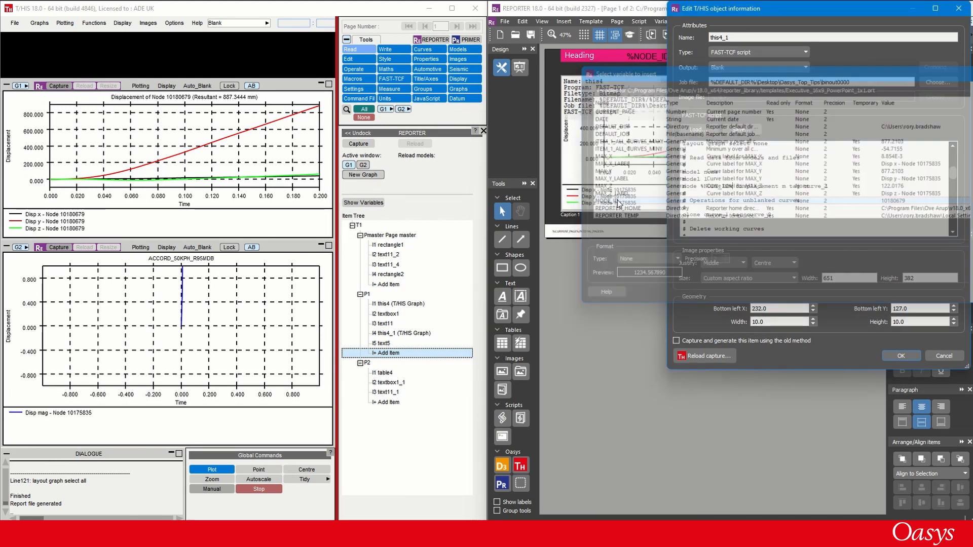
{"action": "left_click", "coordinate": [897, 356]}
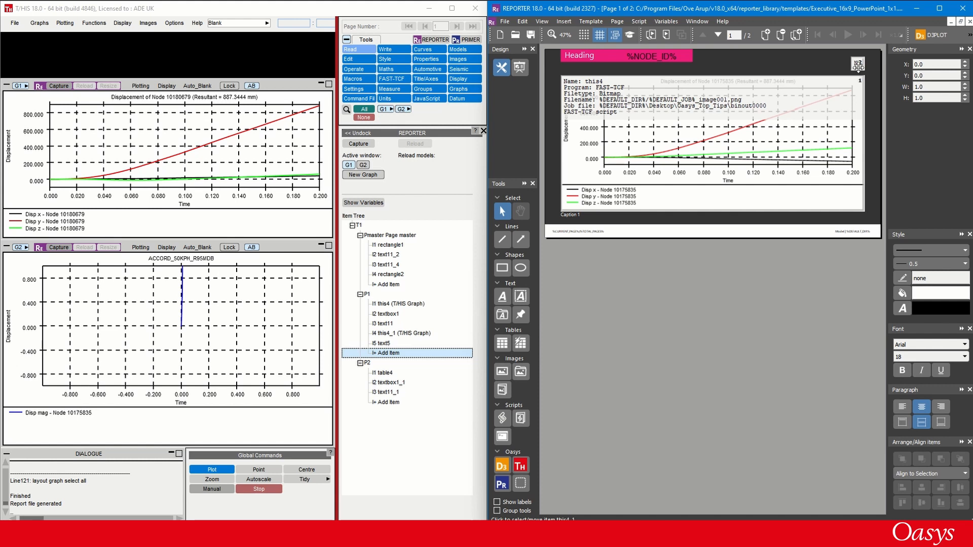
- Send the small this4_1 graph item to the back so that it generates before this4
{"action": "left_click", "coordinate": [858, 63]}
{"action": "right_click", "coordinate": [856, 66]}
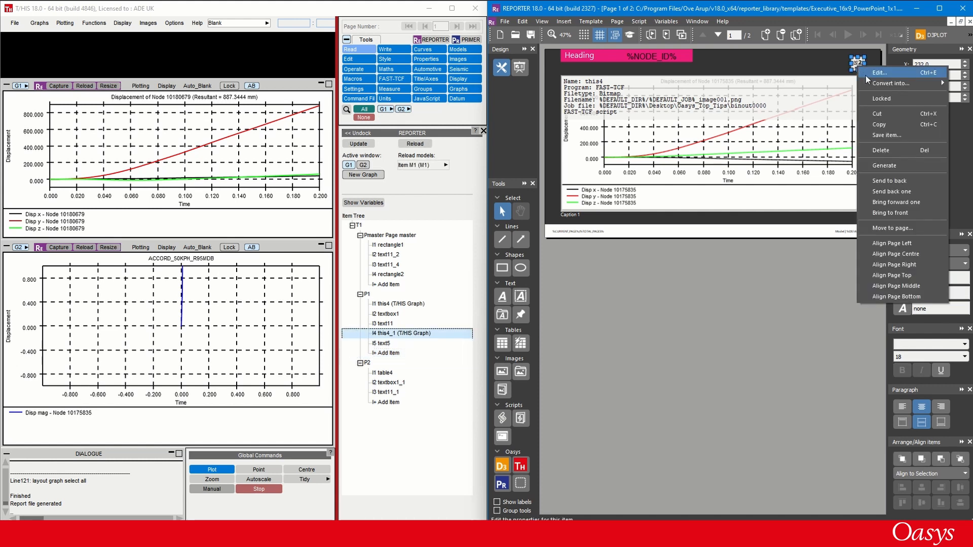
{"action": "left_click", "coordinate": [894, 180]}
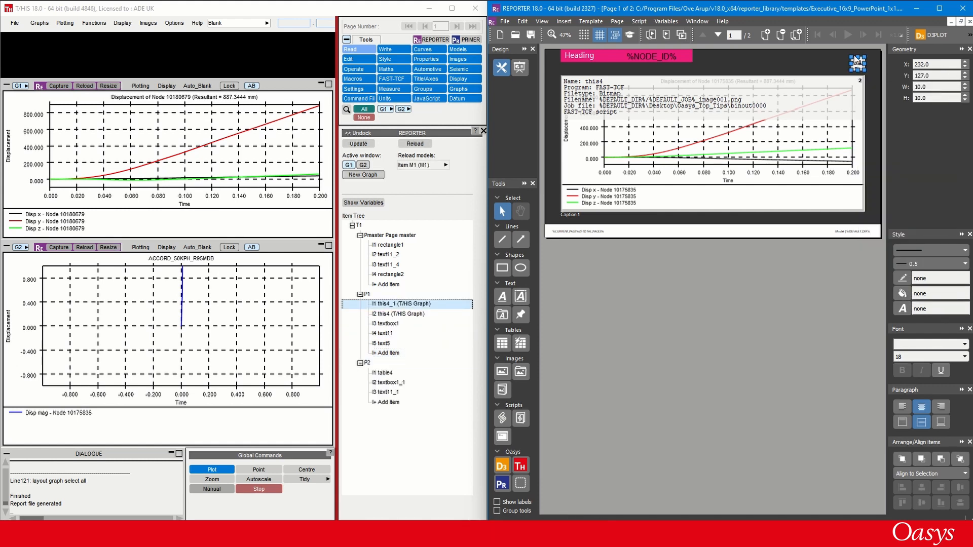
{"action": "left_click", "coordinate": [797, 71]}
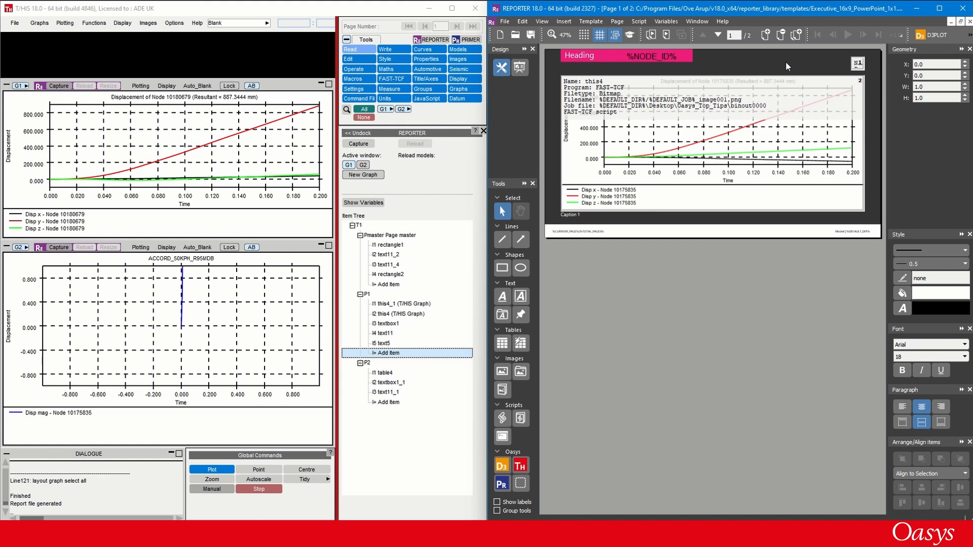
- Delete the temporary variables from the REPORTER template and check the remaining variables
{"action": "left_click", "coordinate": [658, 23]}
{"action": "left_click", "coordinate": [661, 32]}
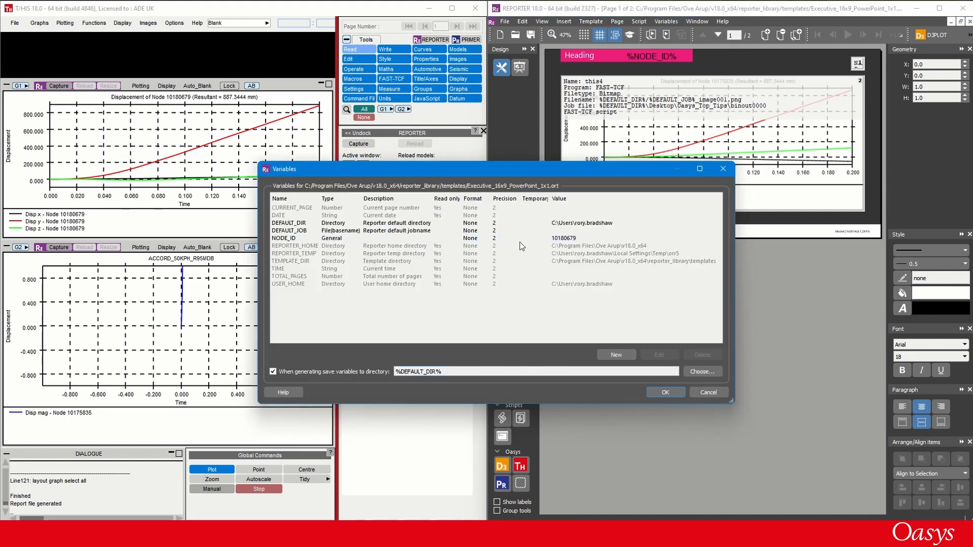
{"action": "left_click", "coordinate": [662, 392]}
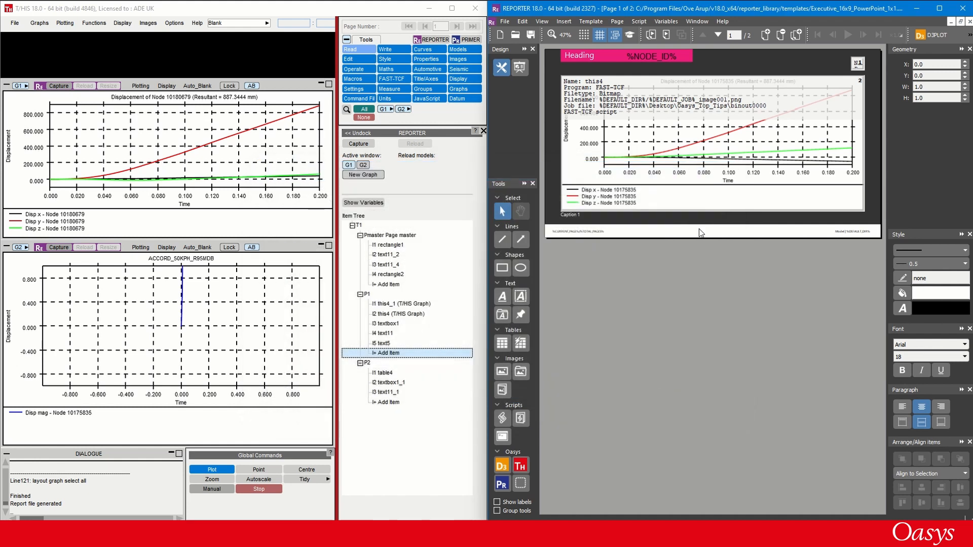
- Generate the report and check the regenerated displacement and RESULTANT variables
{"action": "left_click", "coordinate": [650, 35]}
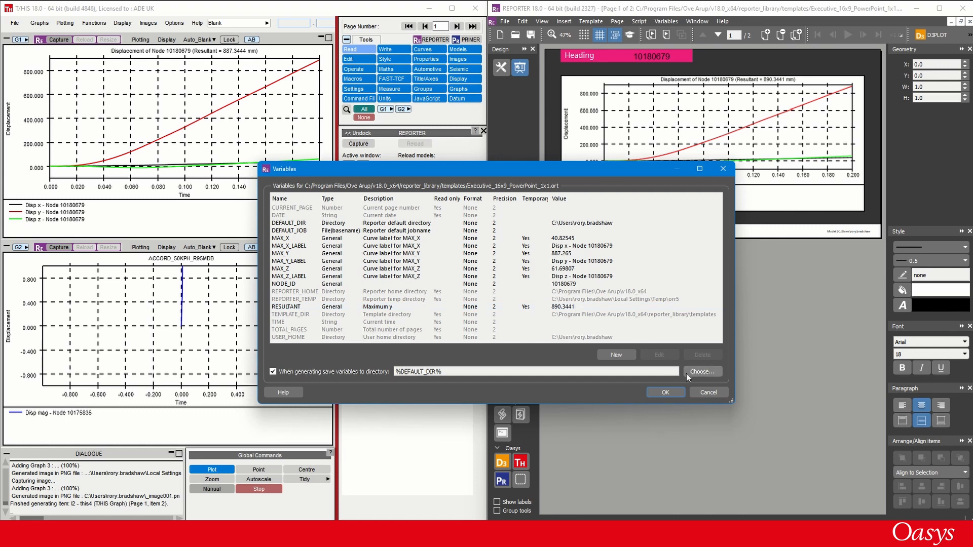
{"action": "left_click", "coordinate": [708, 393]}
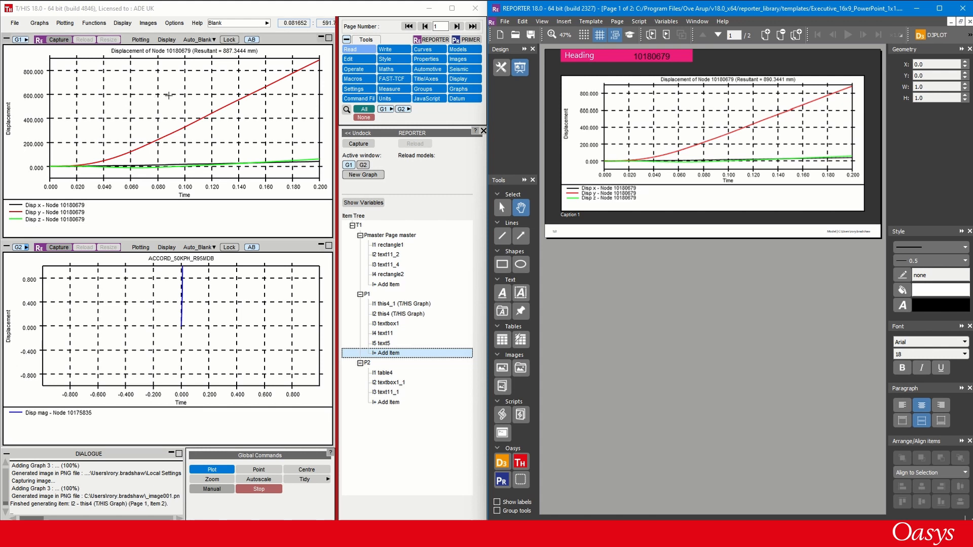
- Reload the generated this4 item from page 1 into graph G1 in T/HIS
{"action": "left_click", "coordinate": [387, 305]}
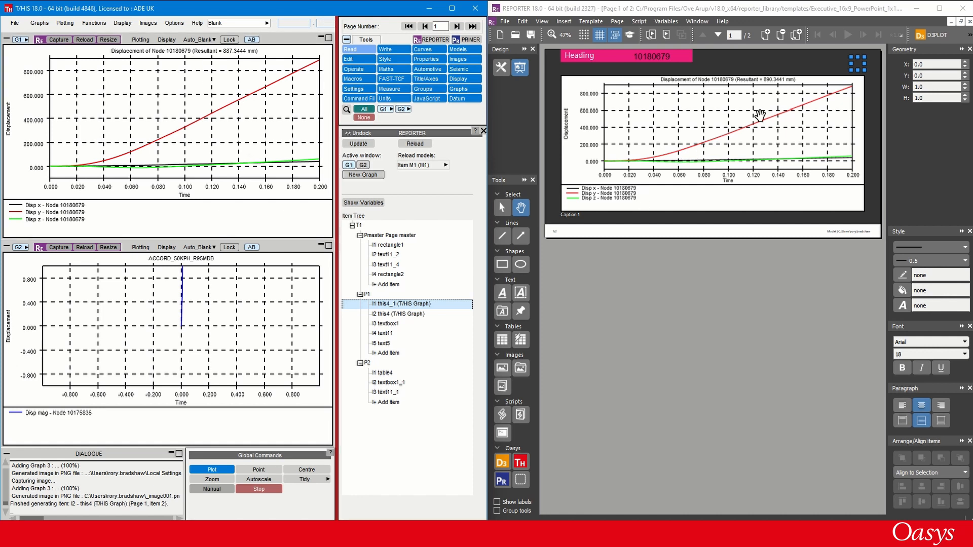
{"action": "left_click", "coordinate": [385, 313]}
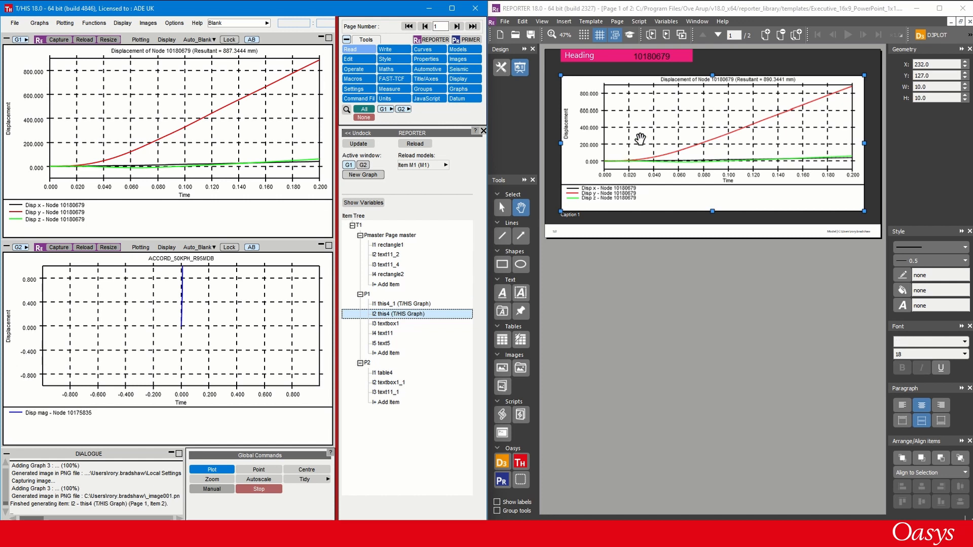
{"action": "left_click", "coordinate": [85, 40]}
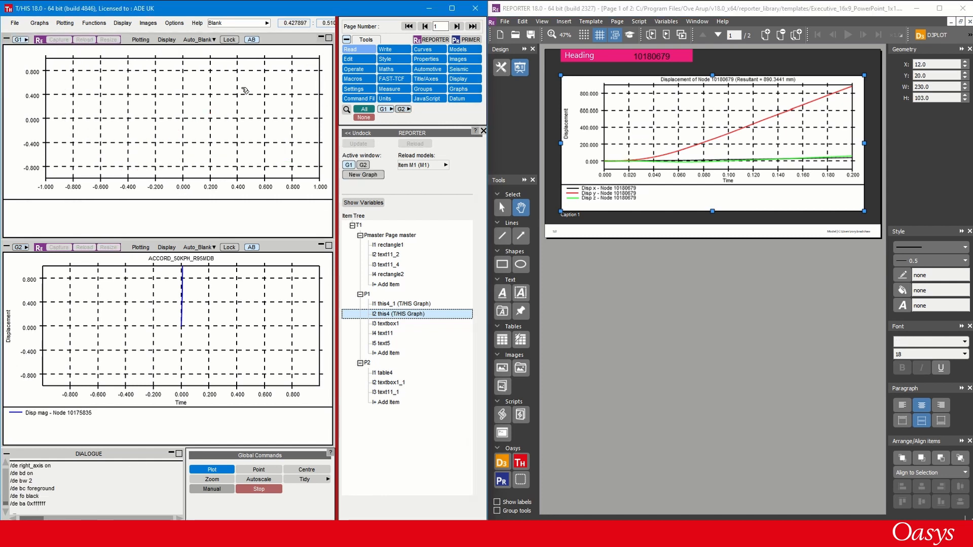